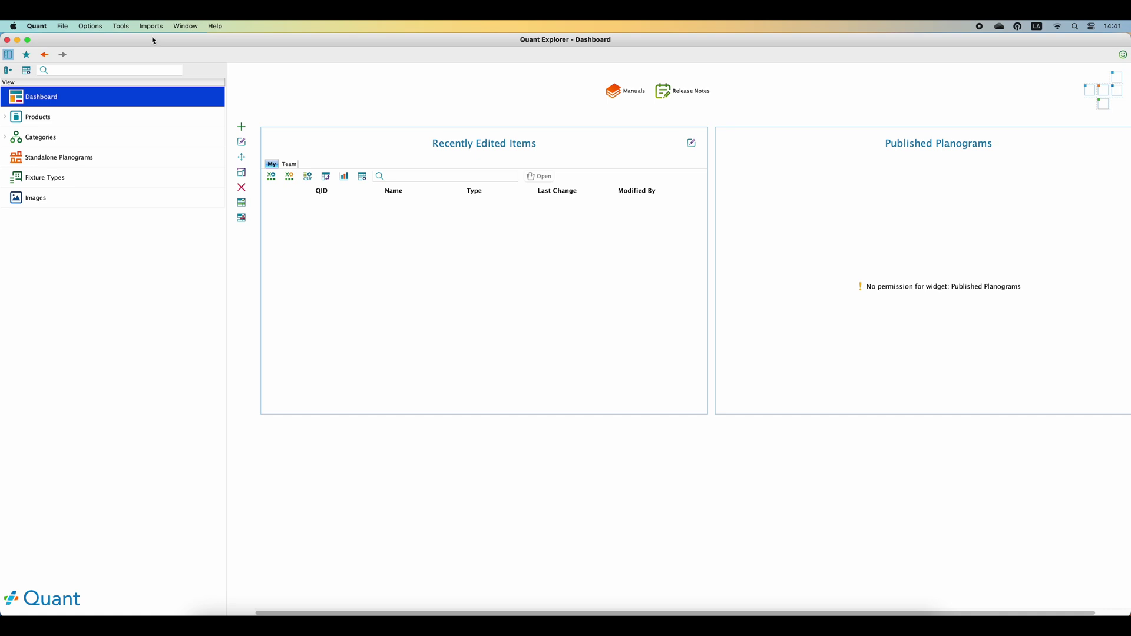
# Step: Open the Product Data import window from the Imports menu
pyautogui.click(152, 26)
pyautogui.click(158, 42)
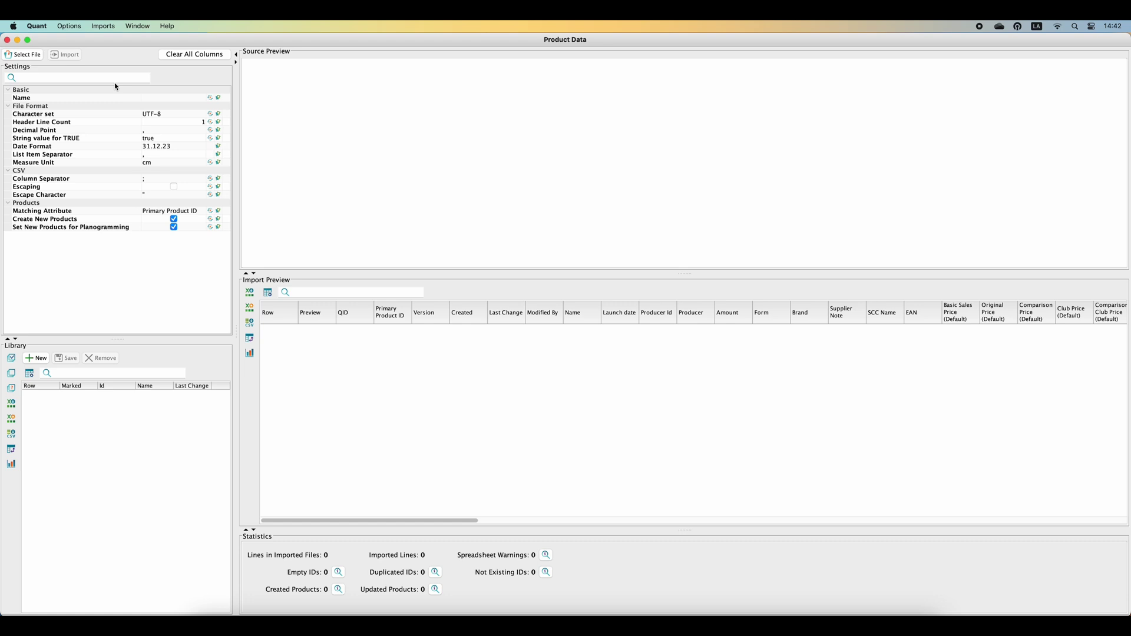
# Step: Load product data.xlsx as the import source file
pyautogui.click(27, 58)
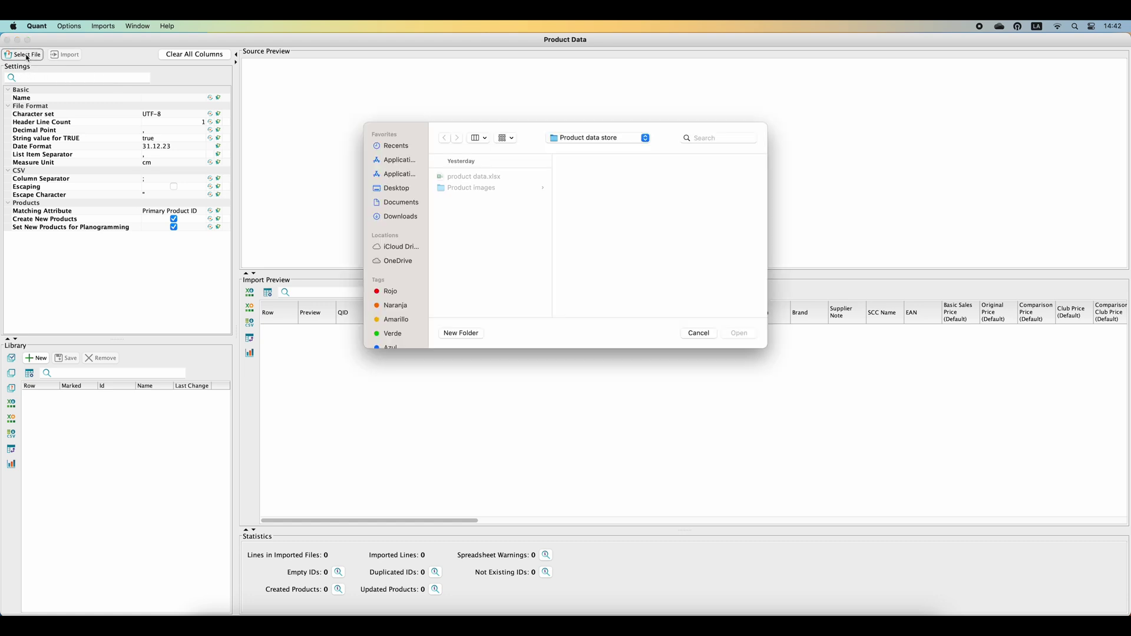
pyautogui.click(454, 177)
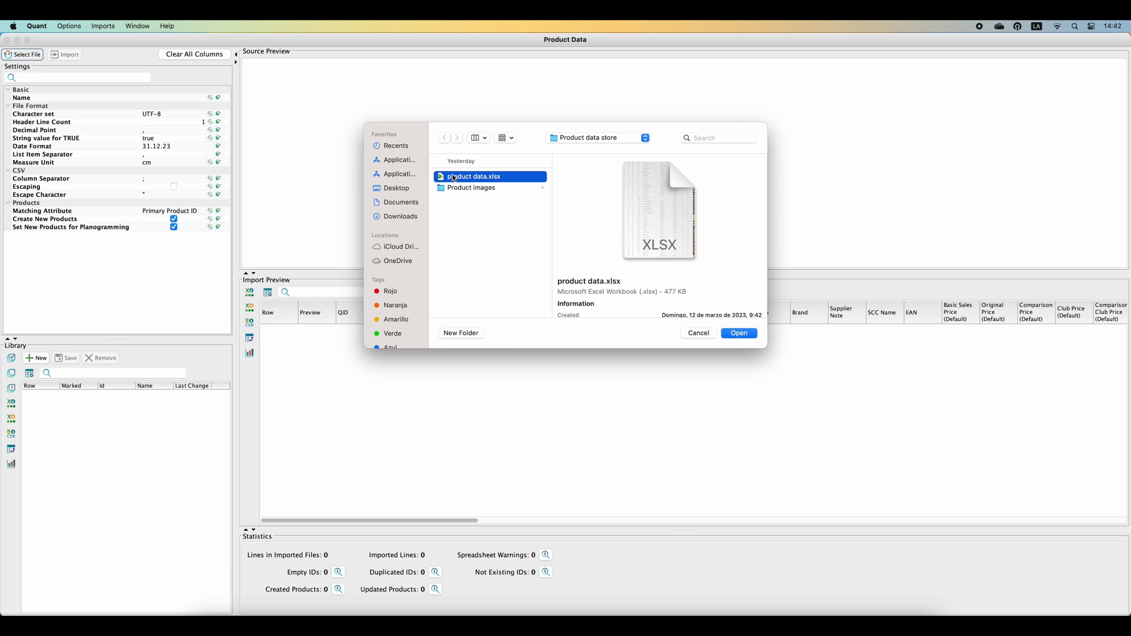
pyautogui.click(750, 337)
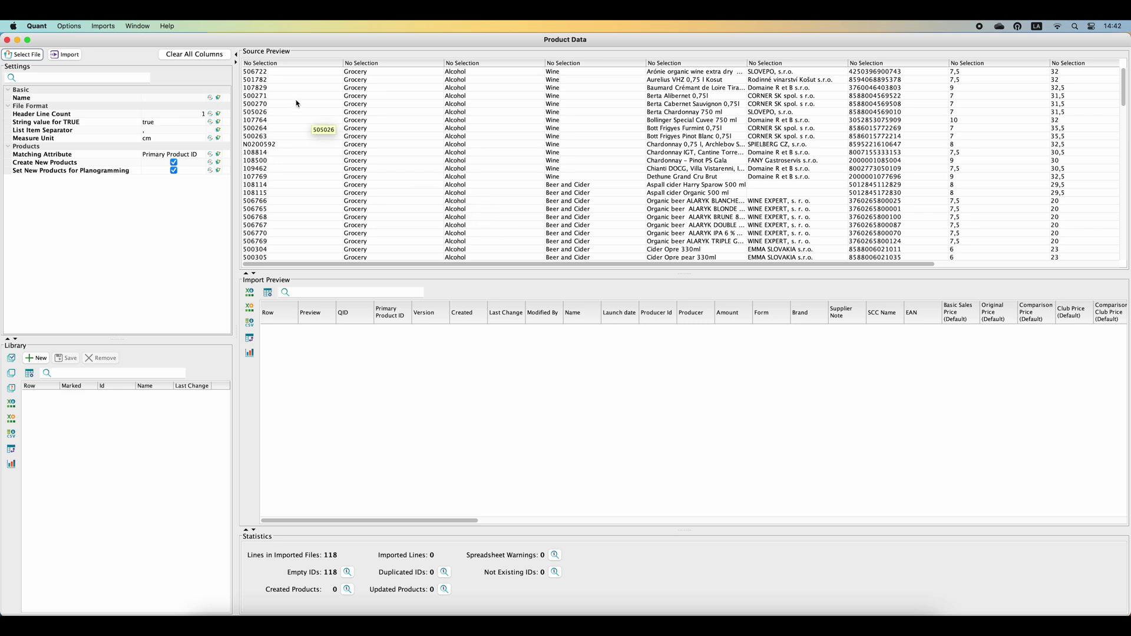
# Step: Map the source columns to Primary Product ID, Name and Producer
pyautogui.click(285, 68)
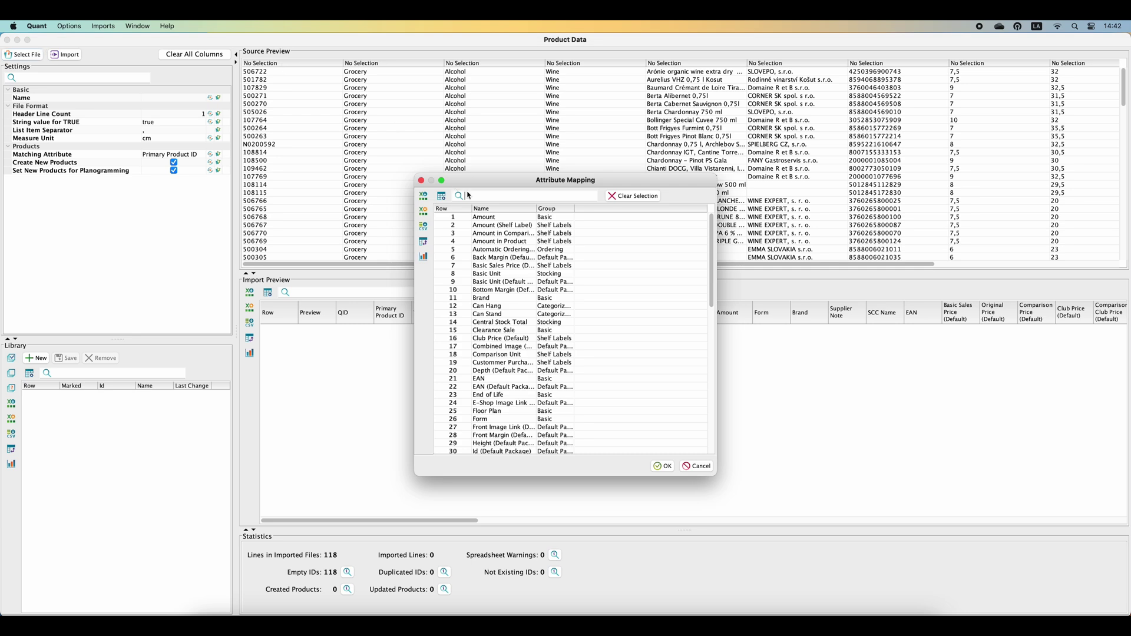
pyautogui.write('pr')
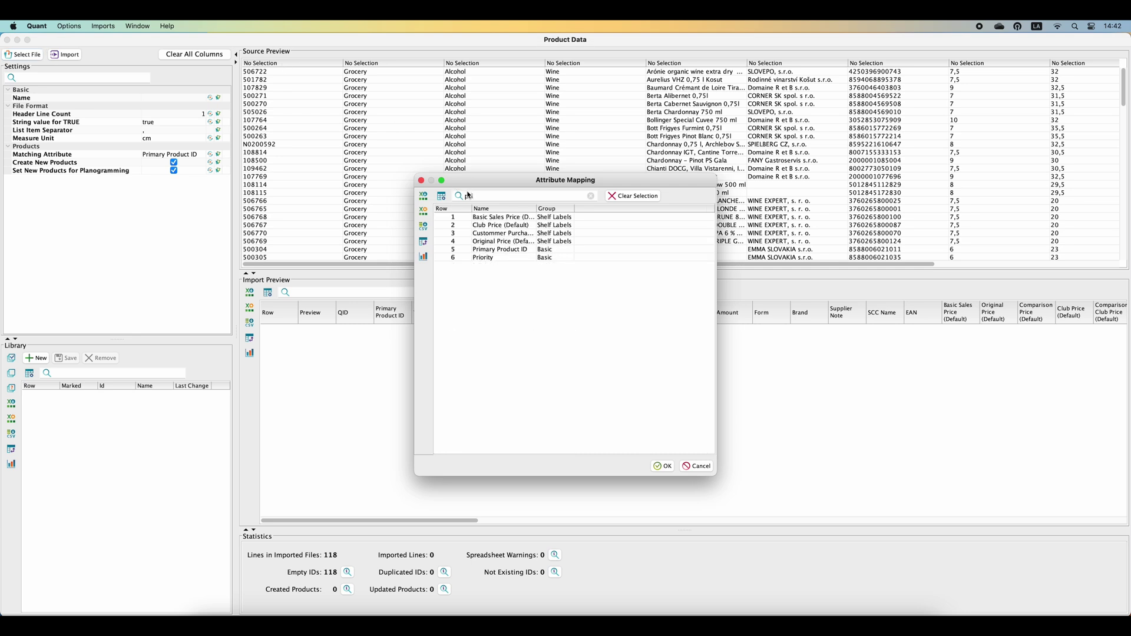
pyautogui.doubleClick(481, 250)
pyautogui.click(666, 63)
pyautogui.write('name')
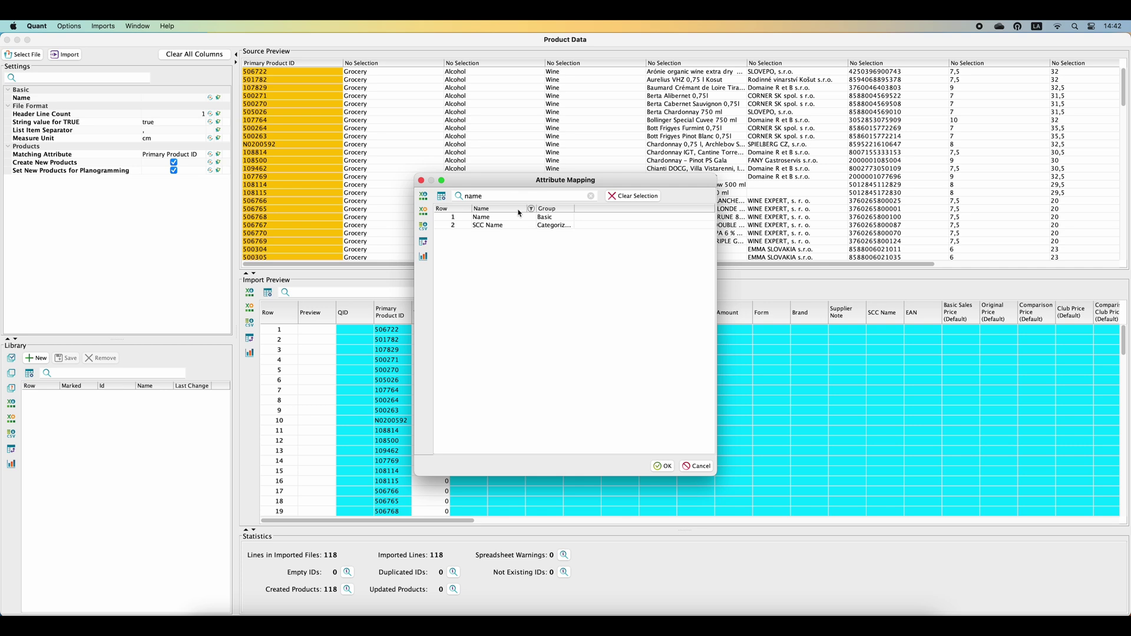
pyautogui.doubleClick(519, 217)
pyautogui.click(766, 63)
pyautogui.write('pr')
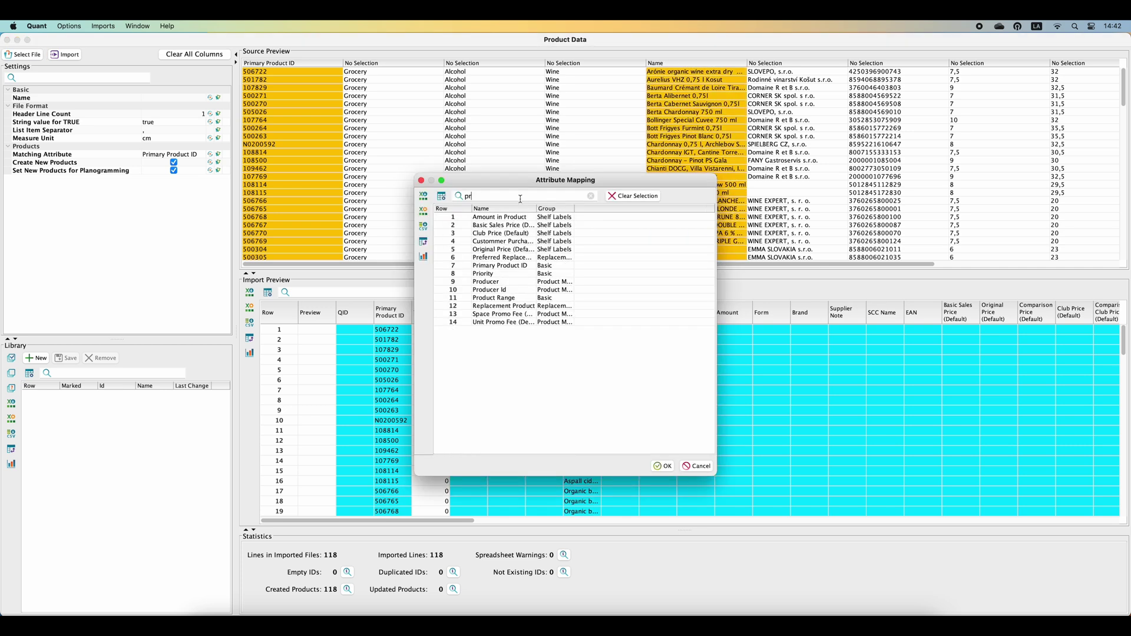
pyautogui.doubleClick(511, 282)
# Step: Map the next two columns to EAN and Width (Default Package)
pyautogui.click(875, 63)
pyautogui.write('ea')
pyautogui.click(532, 226)
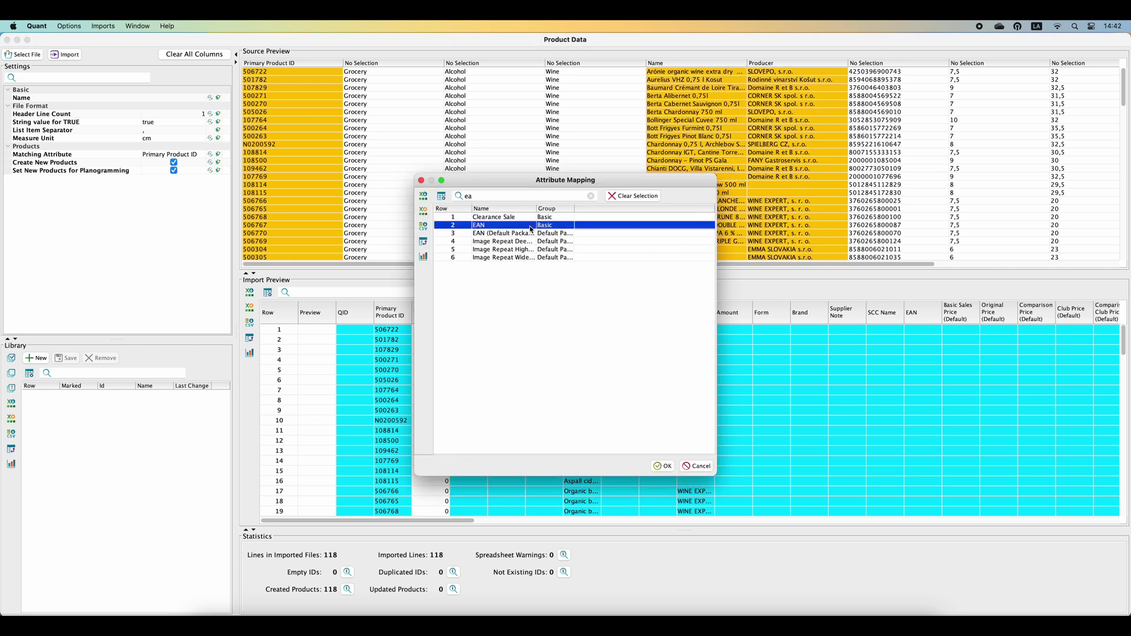
pyautogui.doubleClick(532, 226)
pyautogui.click(966, 64)
pyautogui.write('wid')
pyautogui.doubleClick(531, 226)
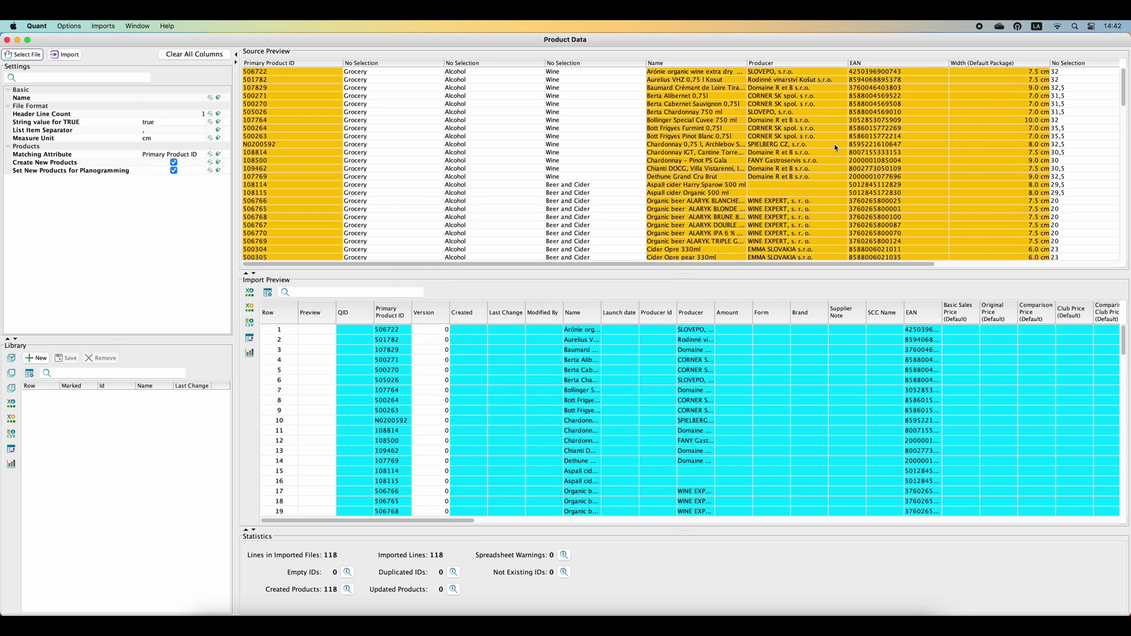
# Step: Map the remaining columns to Height and Depth (Default Package)
pyautogui.hscroll(5, 836, 148)
pyautogui.click(872, 63)
pyautogui.write('he')
pyautogui.click(505, 275)
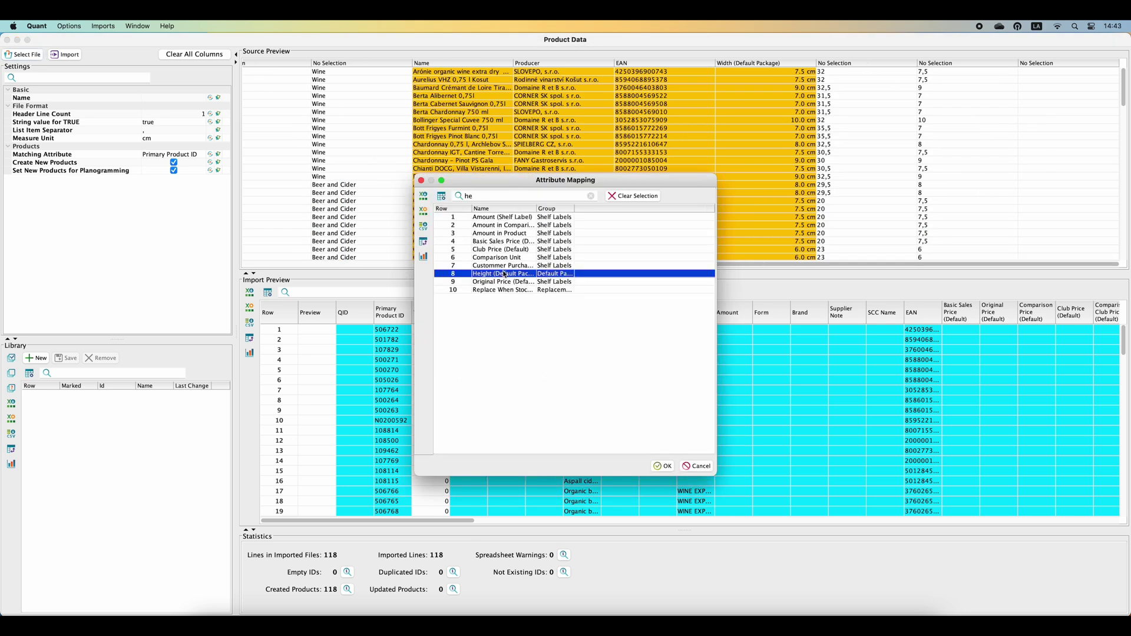
pyautogui.doubleClick(505, 274)
pyautogui.click(966, 63)
pyautogui.write('depth')
pyautogui.click(506, 218)
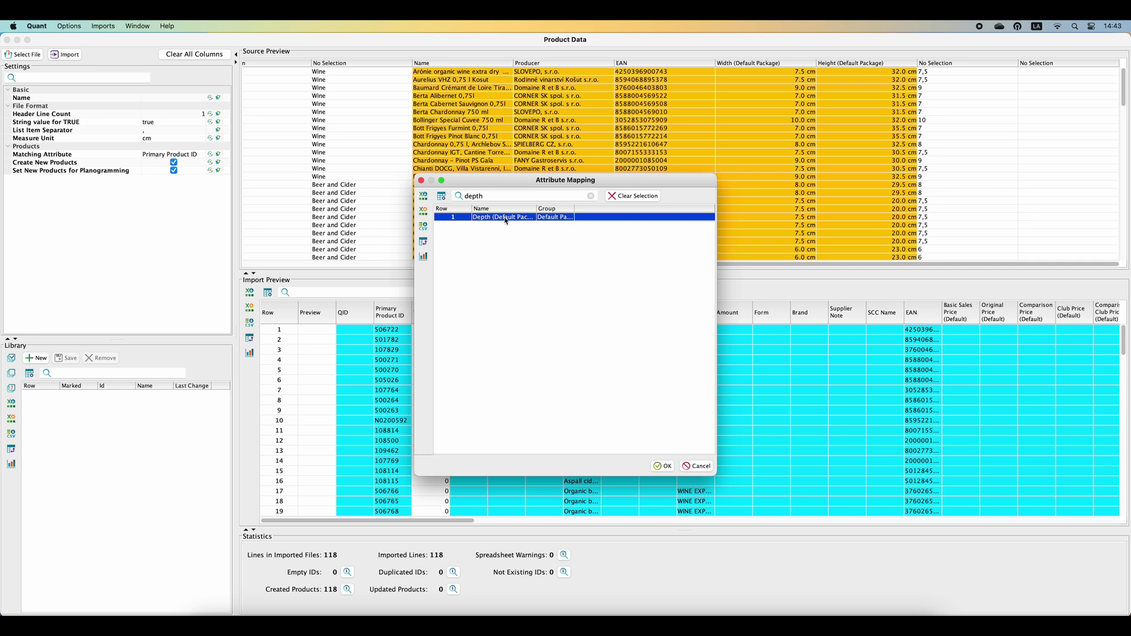
pyautogui.doubleClick(506, 218)
pyautogui.hscroll(-10, 505, 220)
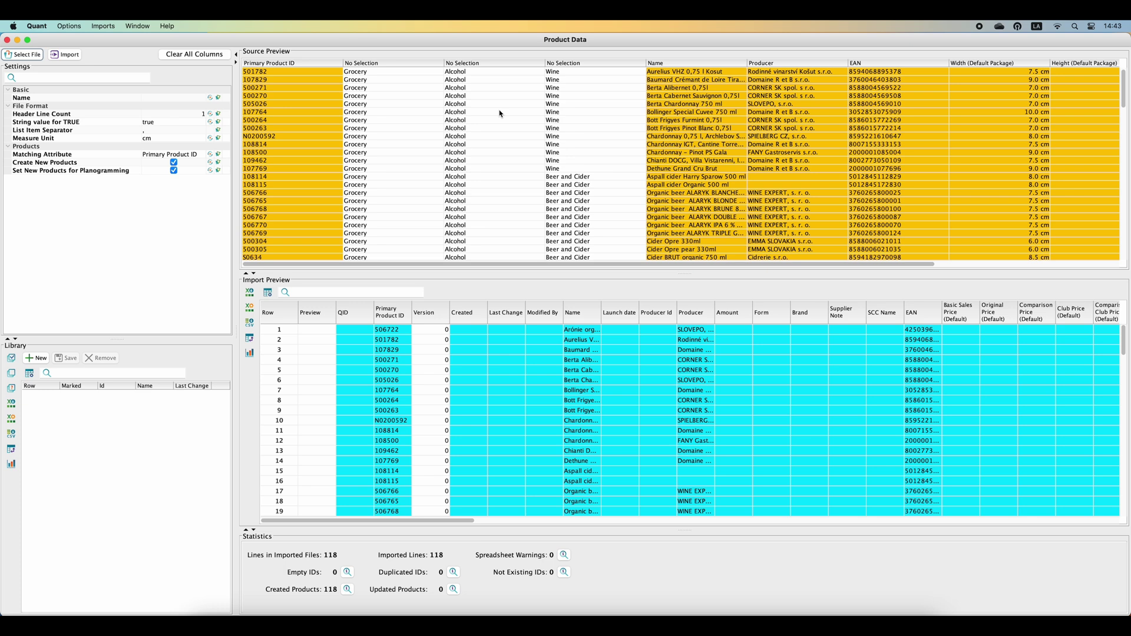
# Step: Add product custom property 'Category 1', One-line Text, in the Categorization group
pyautogui.click(74, 27)
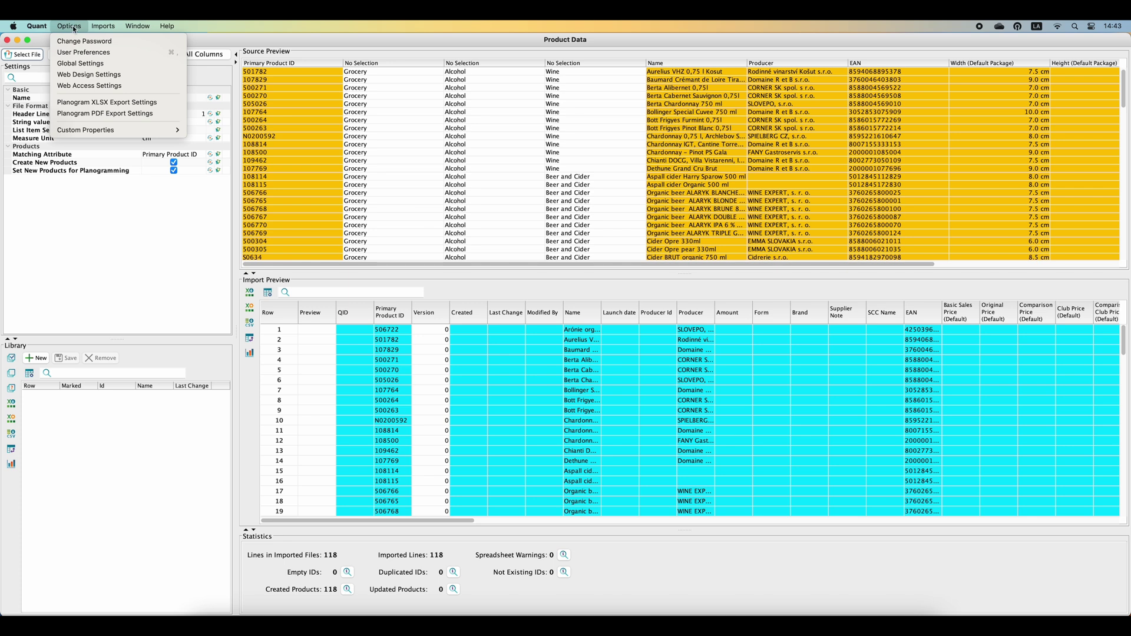
pyautogui.moveTo(104, 131)
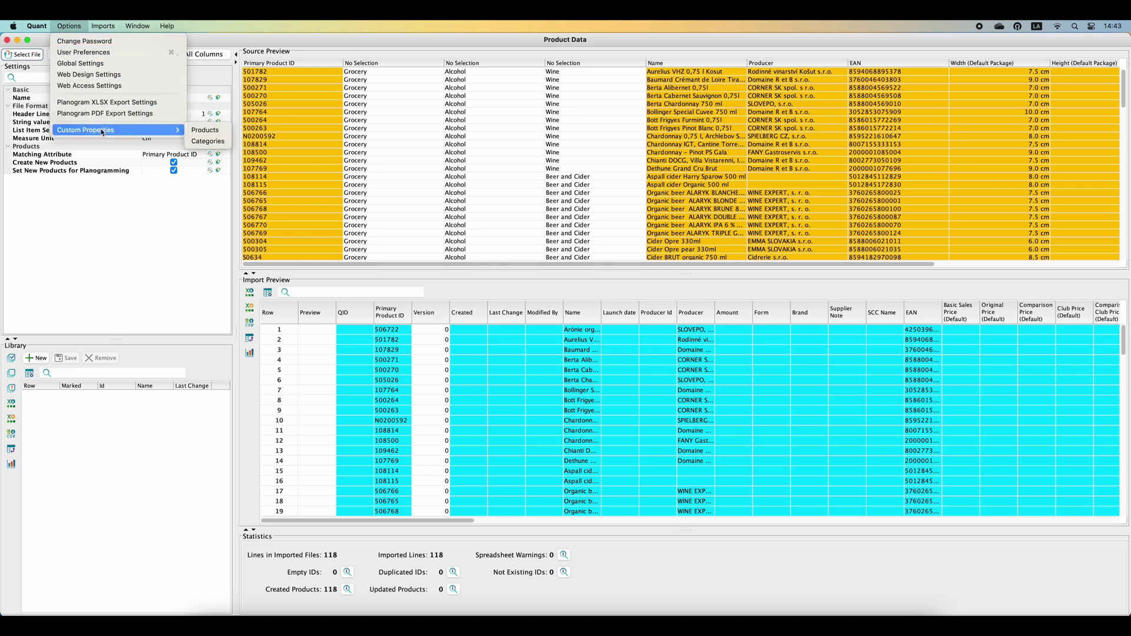
pyautogui.click(205, 131)
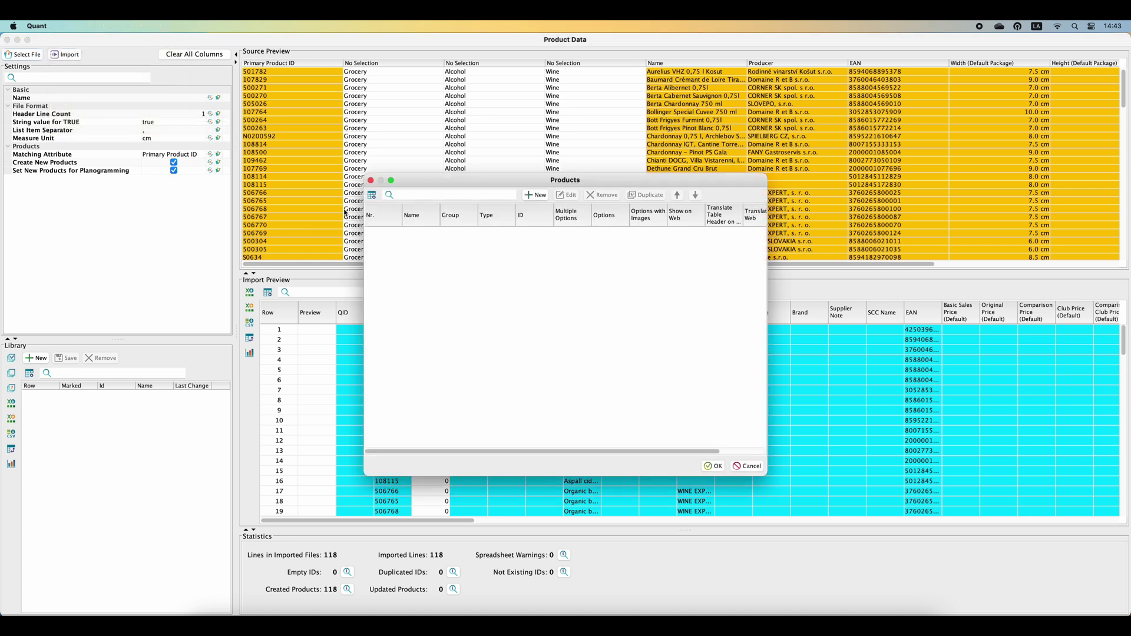
pyautogui.click(535, 195)
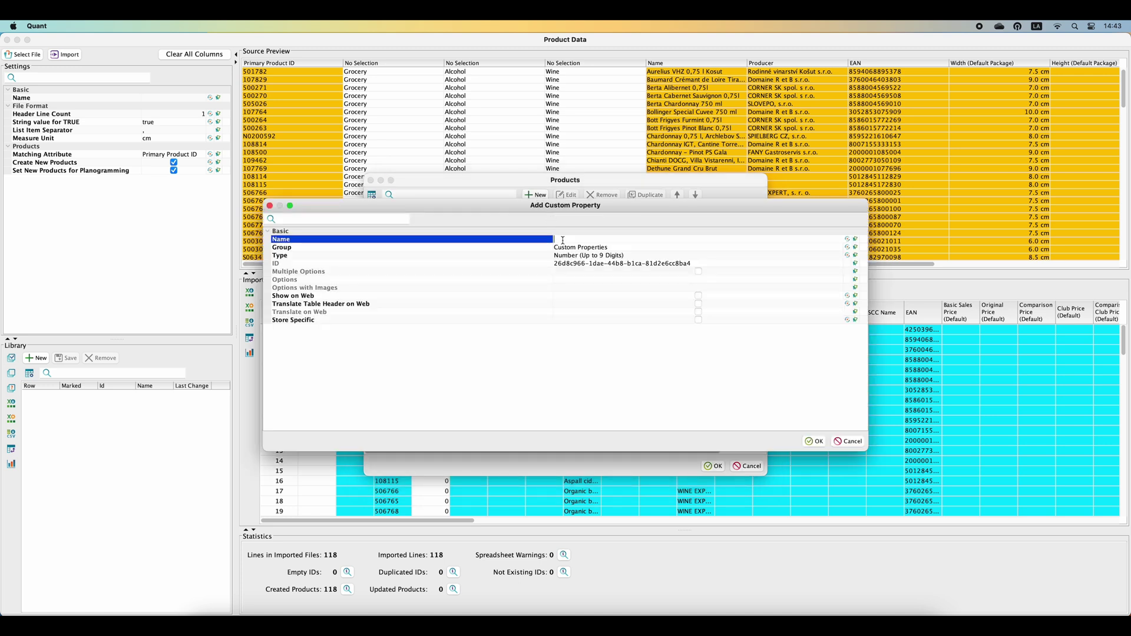
pyautogui.write('Category 1')
pyautogui.click(571, 256)
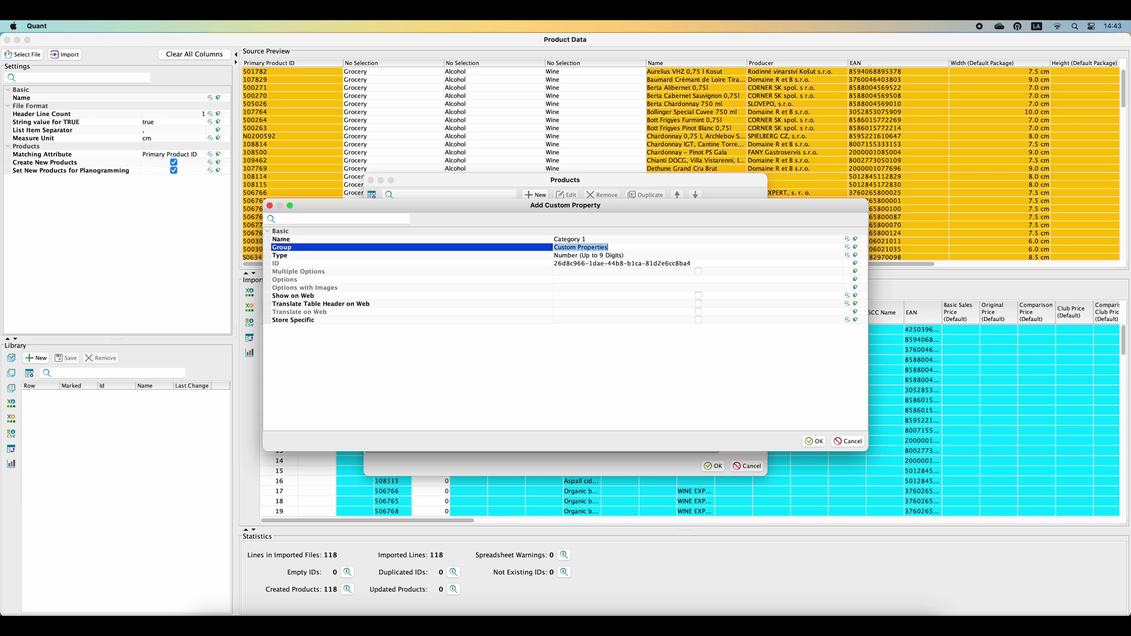
pyautogui.click(573, 266)
pyautogui.click(598, 256)
pyautogui.click(585, 283)
pyautogui.click(814, 441)
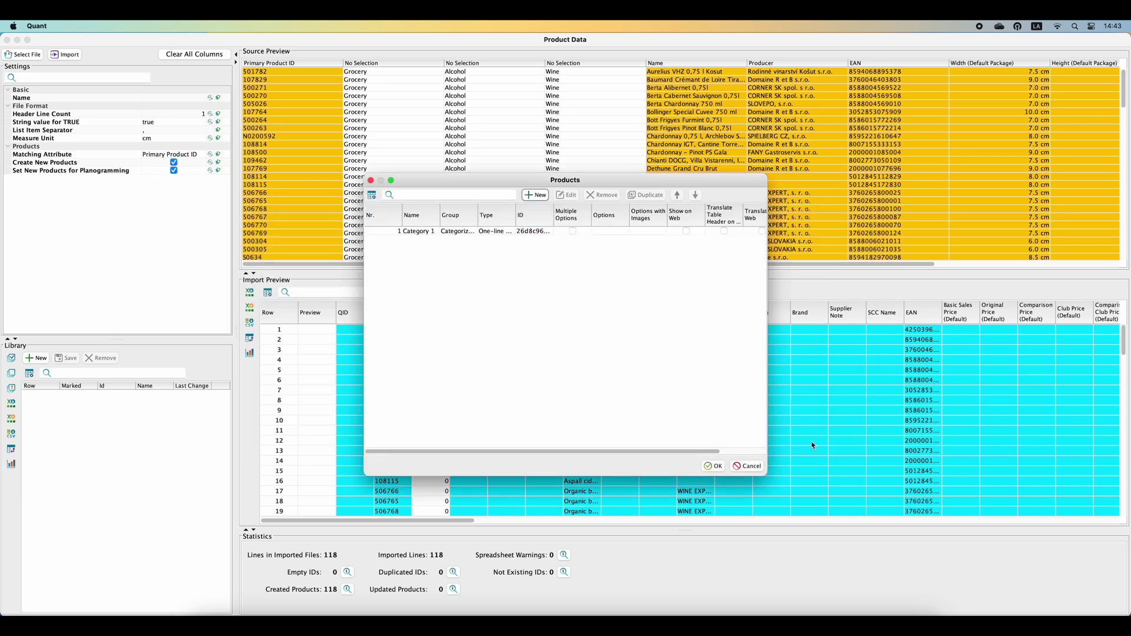
# Step: Add 'Category 2' as a One-line Text property in Categorization
pyautogui.click(535, 195)
pyautogui.write('Category 2')
pyautogui.click(580, 247)
pyautogui.click(584, 256)
pyautogui.click(585, 282)
pyautogui.click(814, 441)
# Step: Add 'Category 3' likewise and save all product custom properties
pyautogui.click(535, 196)
pyautogui.write('Category 3')
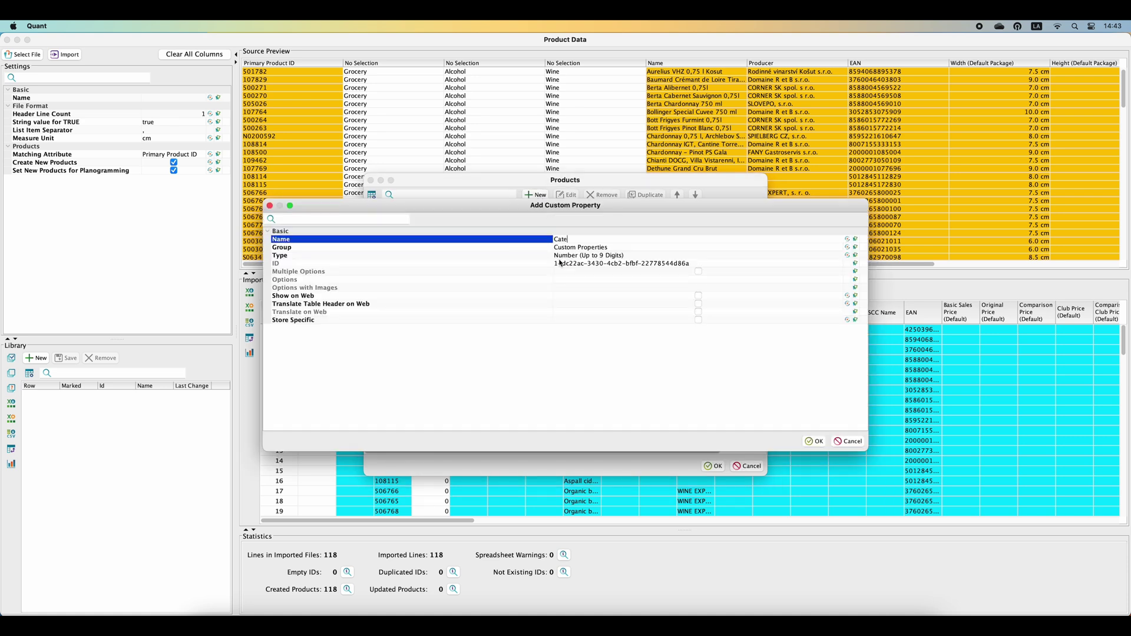
pyautogui.click(578, 247)
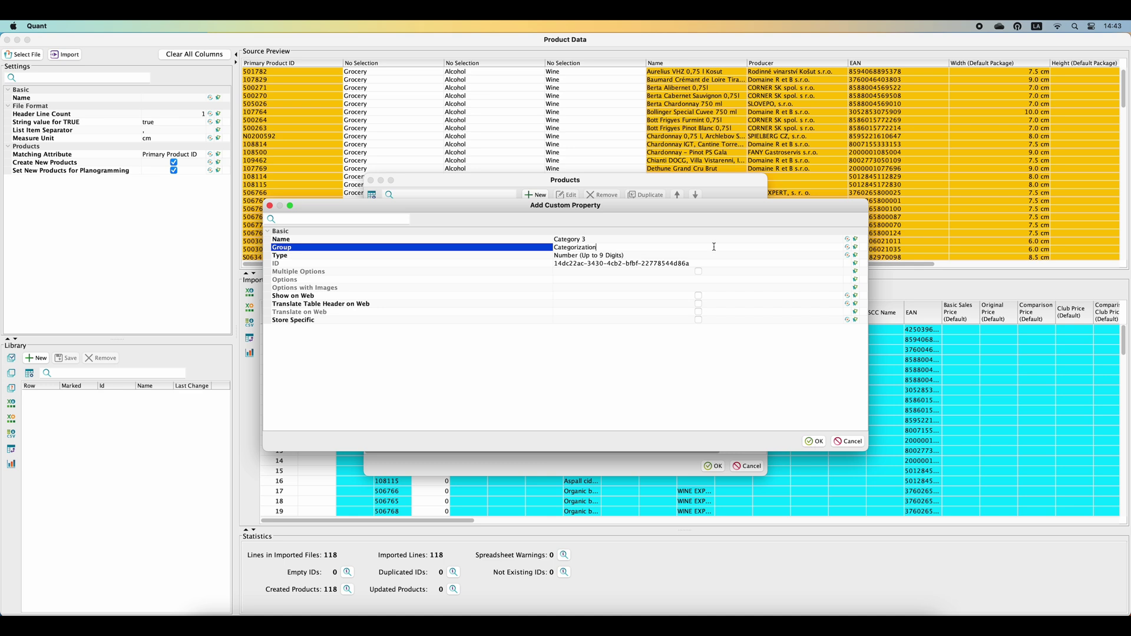
pyautogui.click(583, 256)
pyautogui.click(585, 280)
pyautogui.click(814, 442)
pyautogui.click(714, 466)
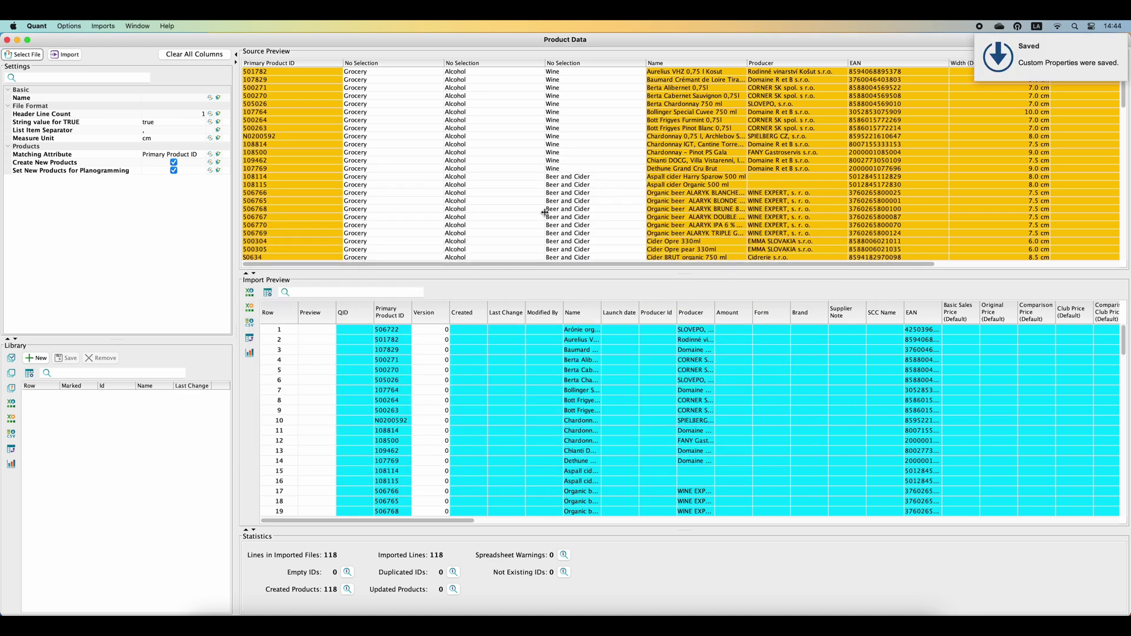
# Step: Map source columns two, three and four to Category 1, 2 and 3
pyautogui.click(368, 65)
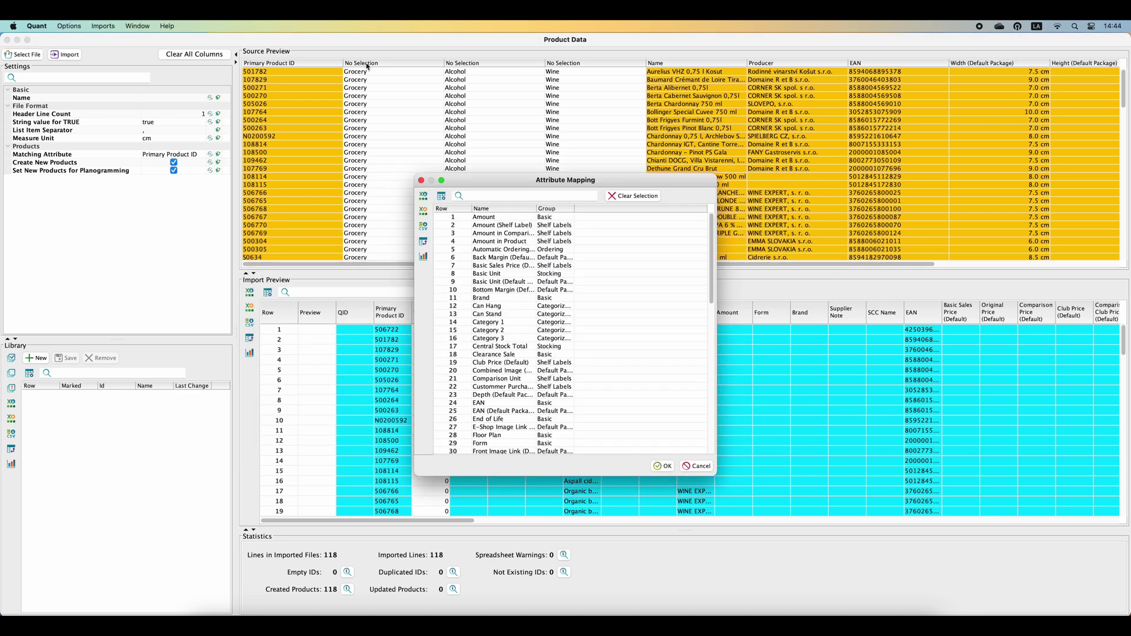
pyautogui.doubleClick(498, 322)
pyautogui.click(479, 64)
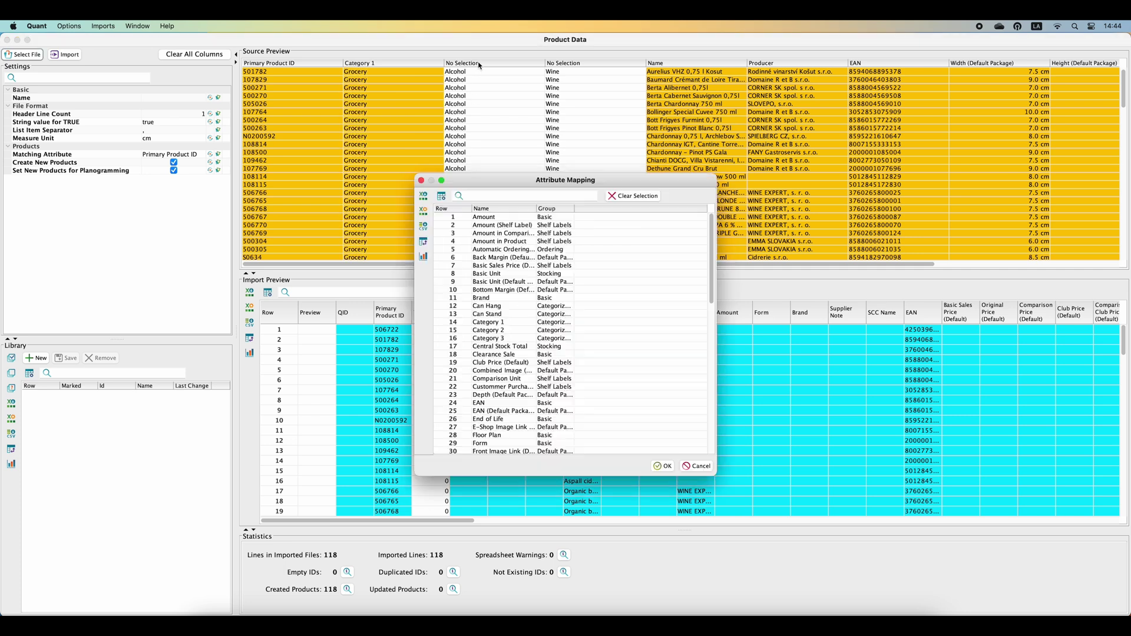
pyautogui.doubleClick(489, 330)
pyautogui.click(564, 68)
pyautogui.doubleClick(492, 338)
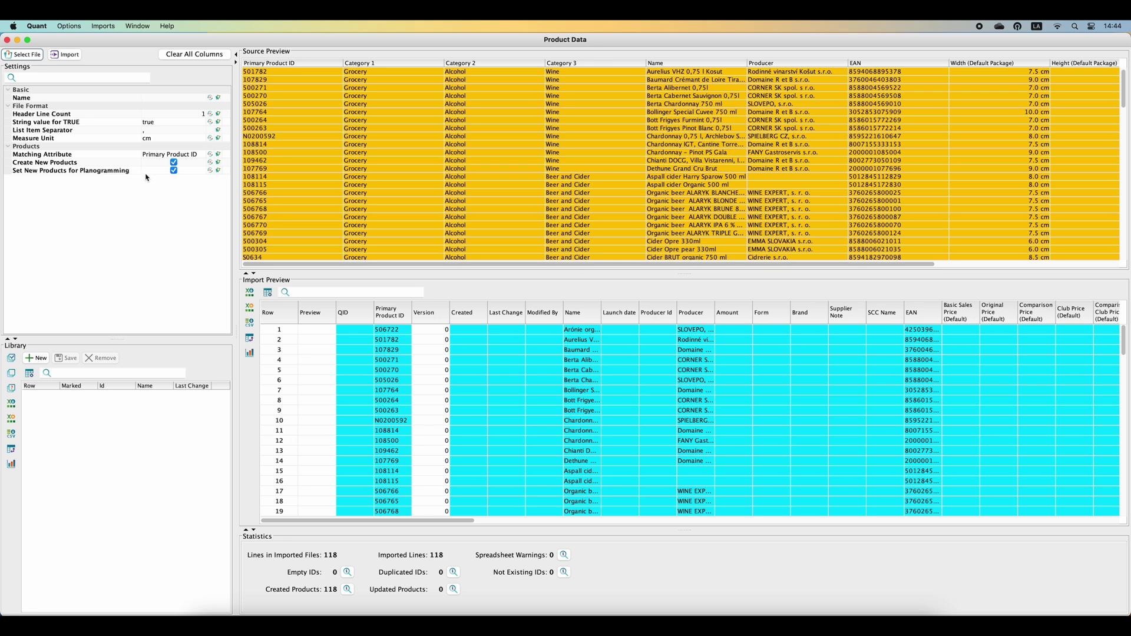
# Step: Import the 118 products and close the Product Data window
pyautogui.click(58, 58)
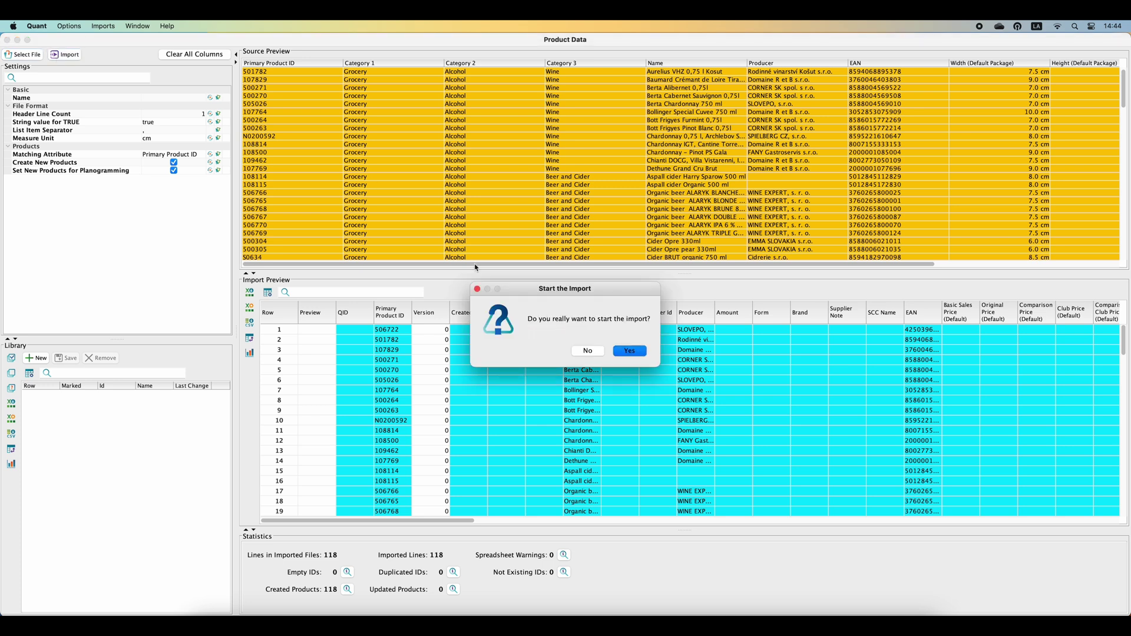
pyautogui.click(630, 351)
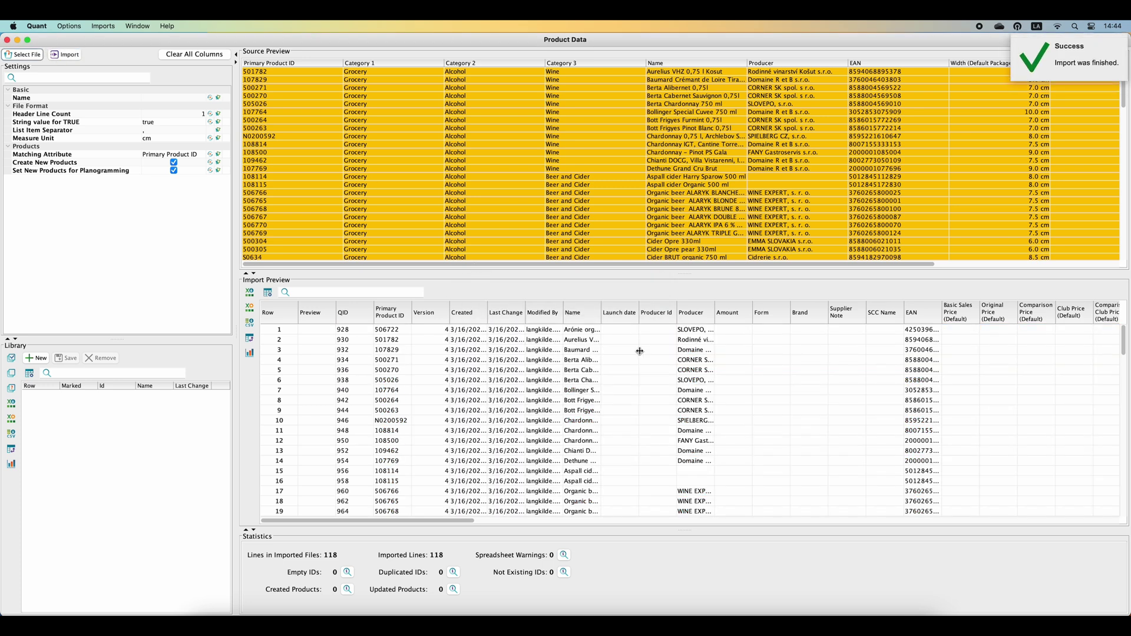
pyautogui.click(6, 39)
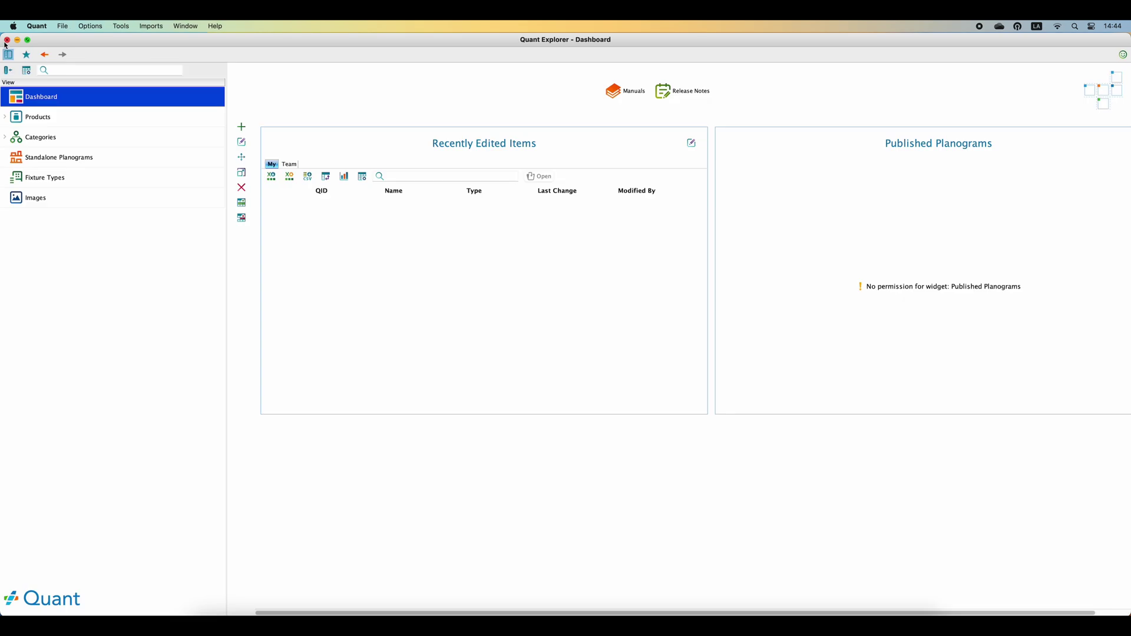
# Step: View the imported products in Explorer's Products list, then bring up the Imports menu
pyautogui.click(39, 117)
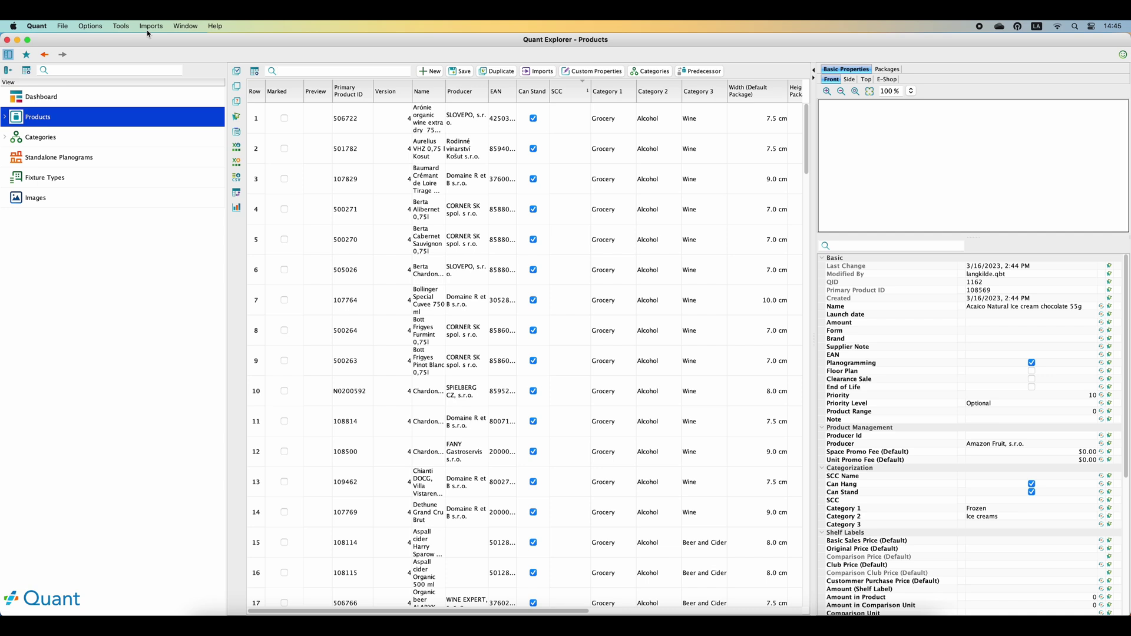
pyautogui.click(147, 30)
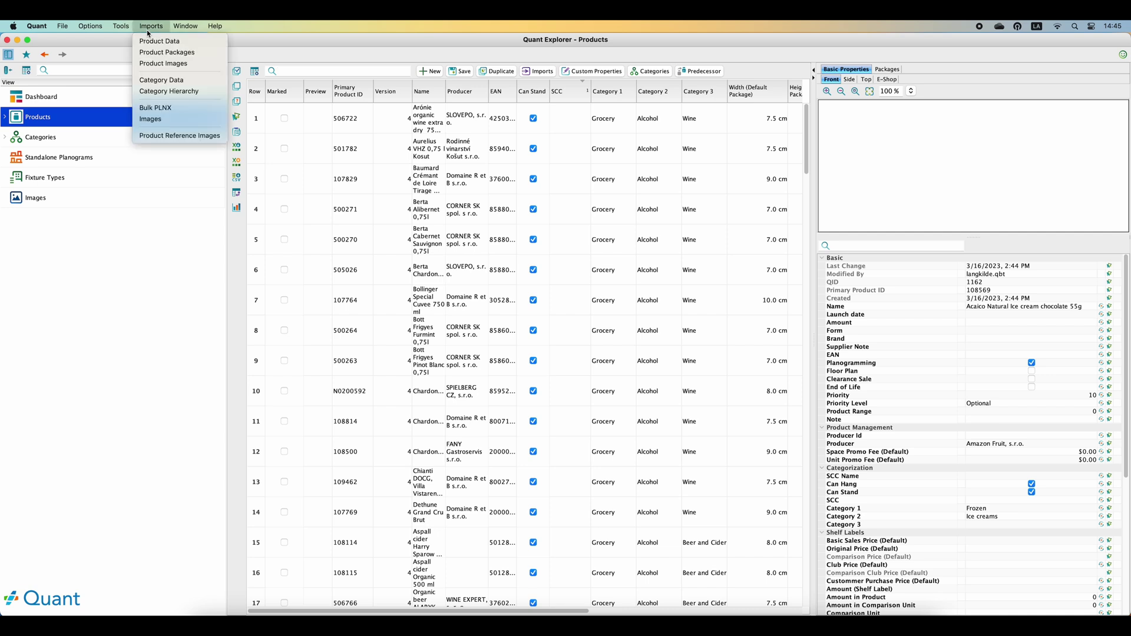
# Step: Import the 118 product images from the Product images folder
pyautogui.click(154, 63)
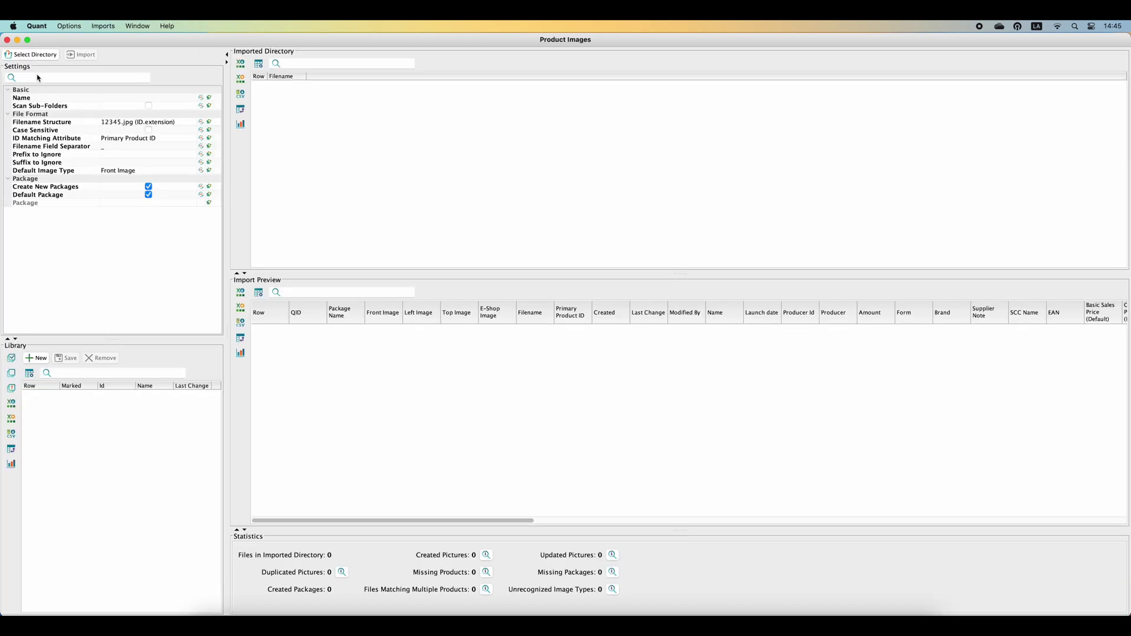
pyautogui.click(37, 56)
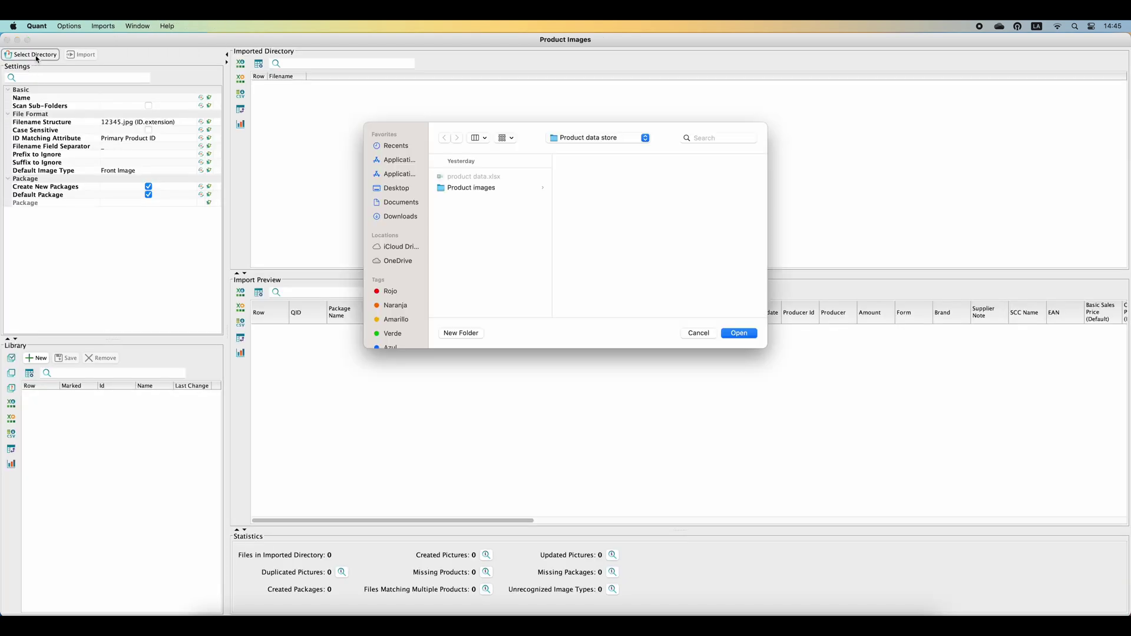
pyautogui.click(458, 189)
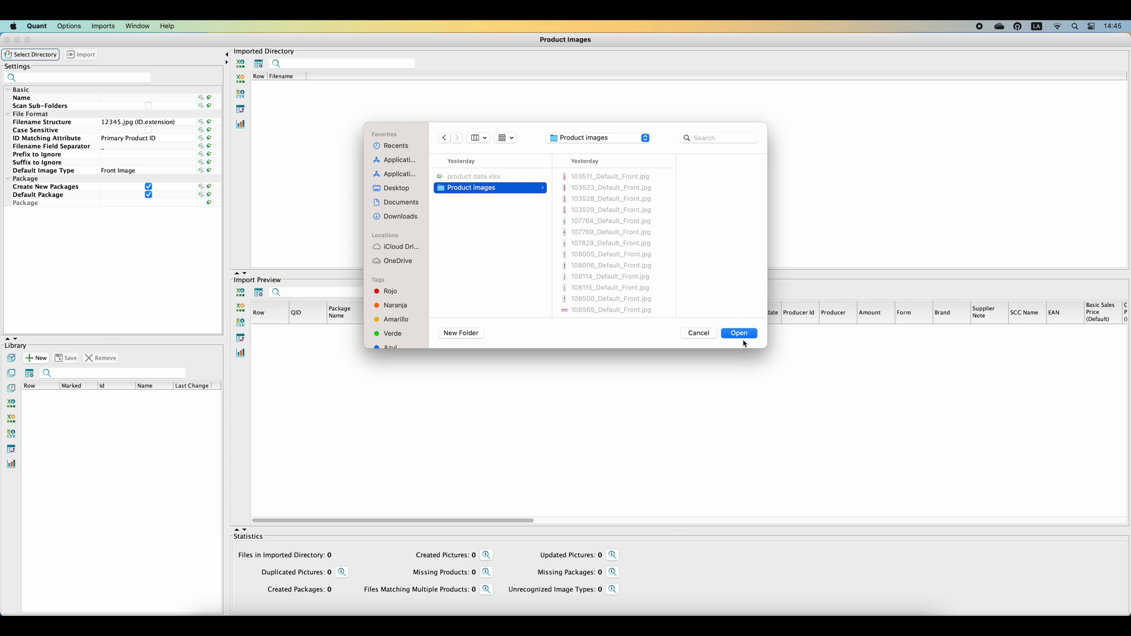
pyautogui.click(740, 335)
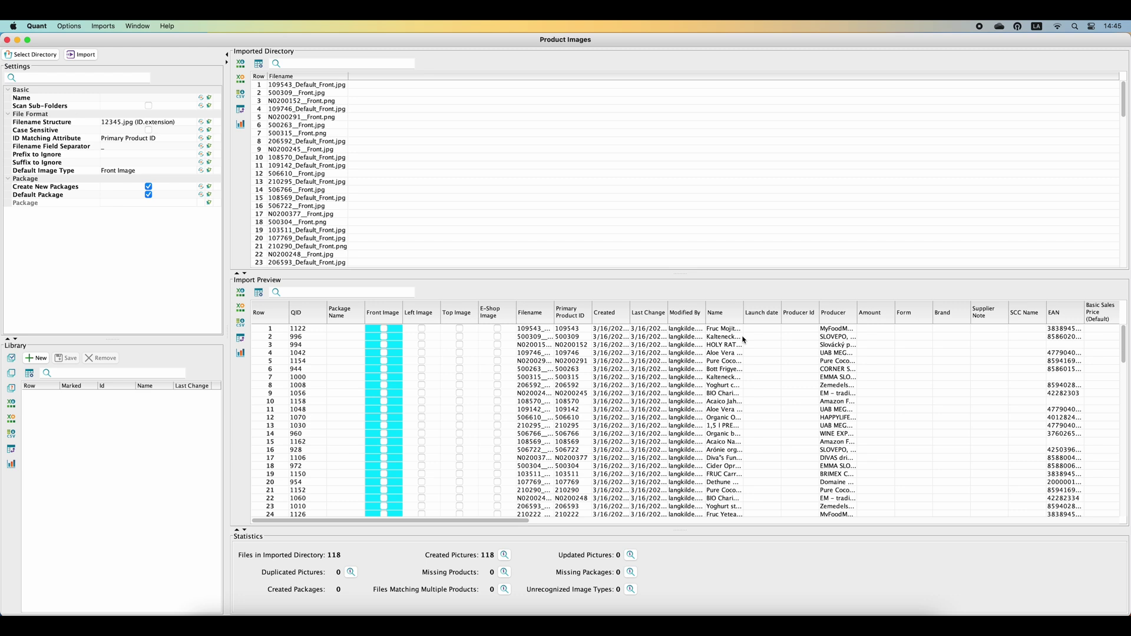
pyautogui.click(87, 57)
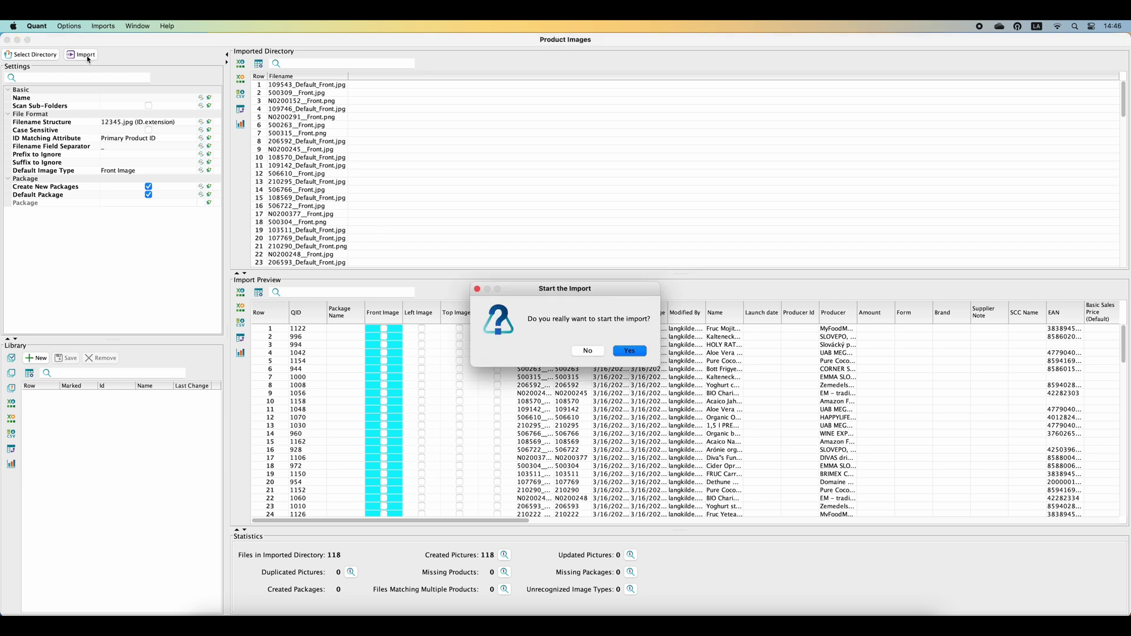
pyautogui.click(629, 351)
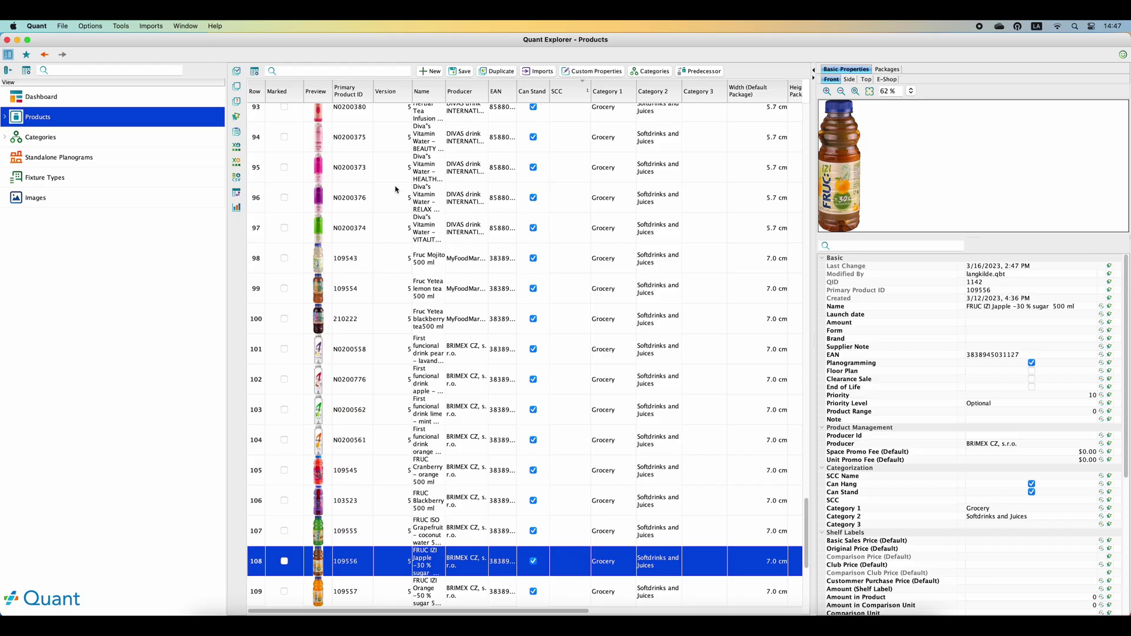
pyautogui.scroll(10, 396, 189)
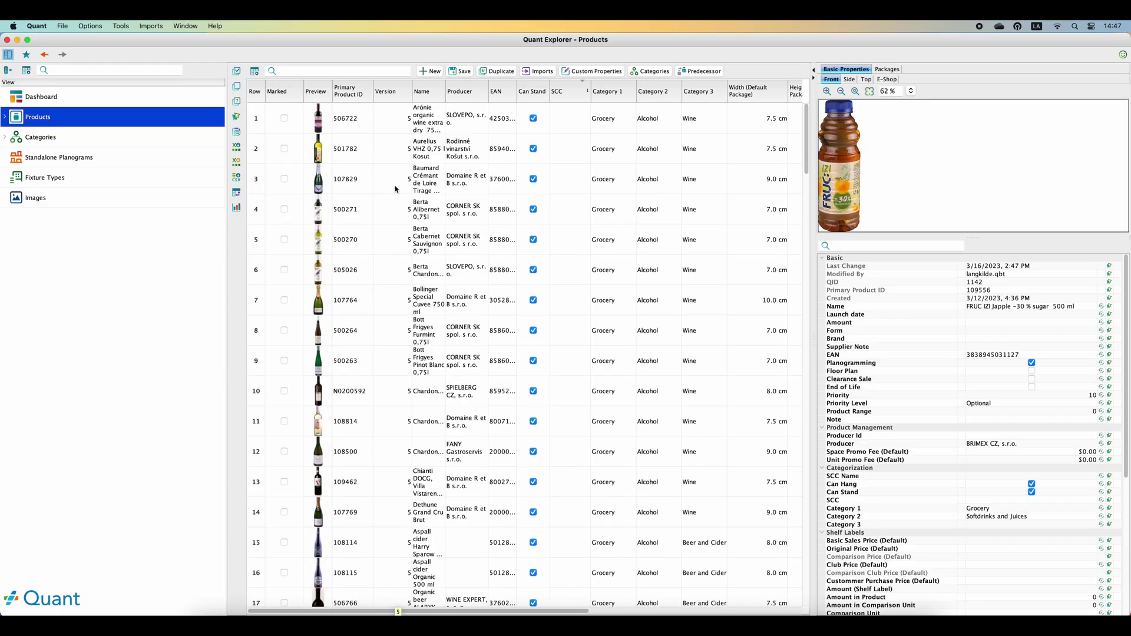
# Step: Scroll down the Products list to browse the new product pictures
pyautogui.scroll(-20, 396, 189)
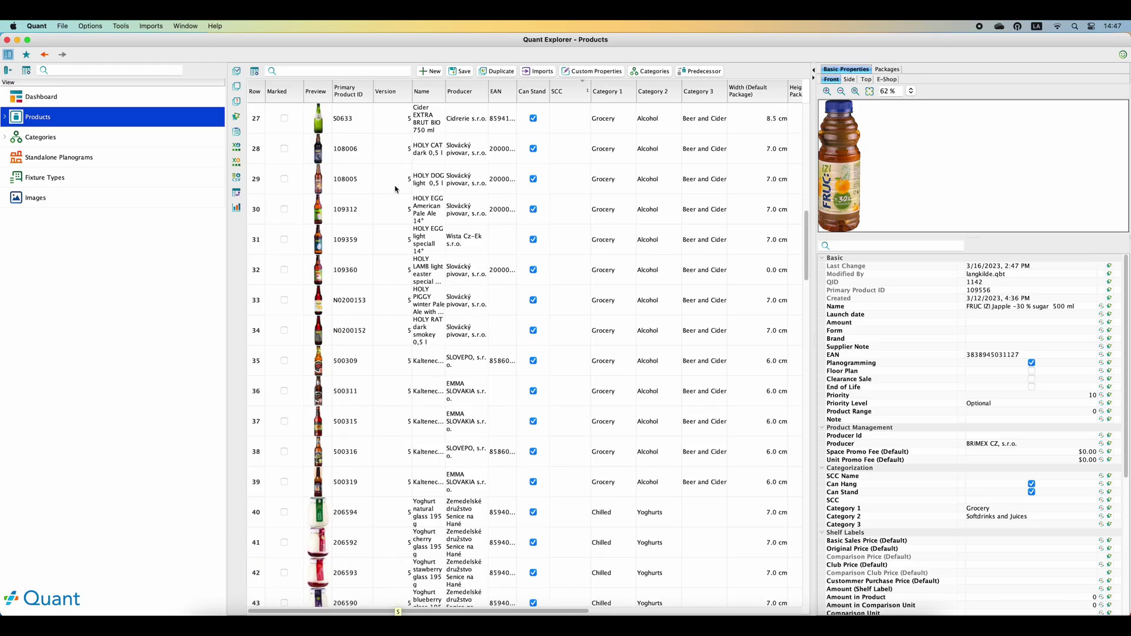
pyautogui.scroll(-8, 395, 185)
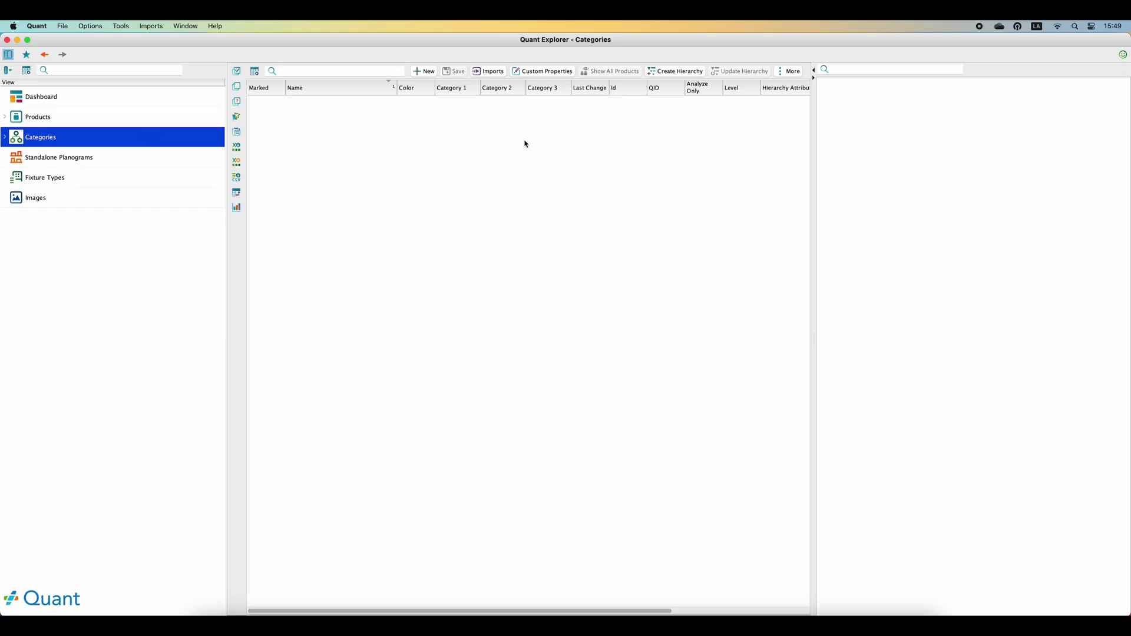
# Step: Create a hierarchy rooted at 'Store' with Category 1, 2, 3 as levels, then expand Grocery
pyautogui.click(657, 73)
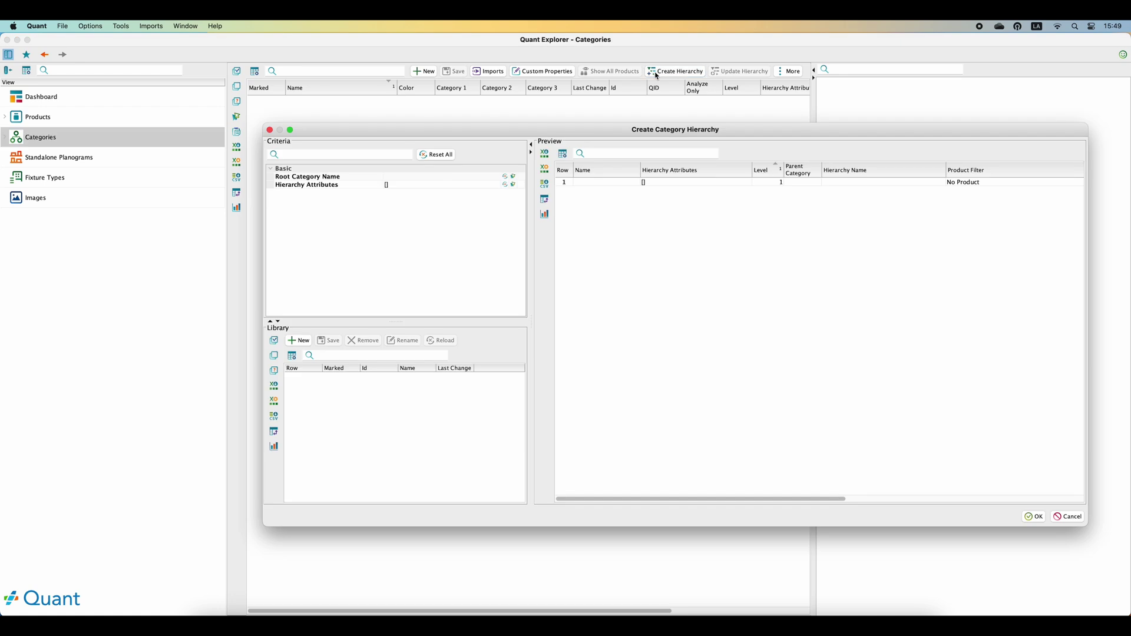
pyautogui.click(454, 176)
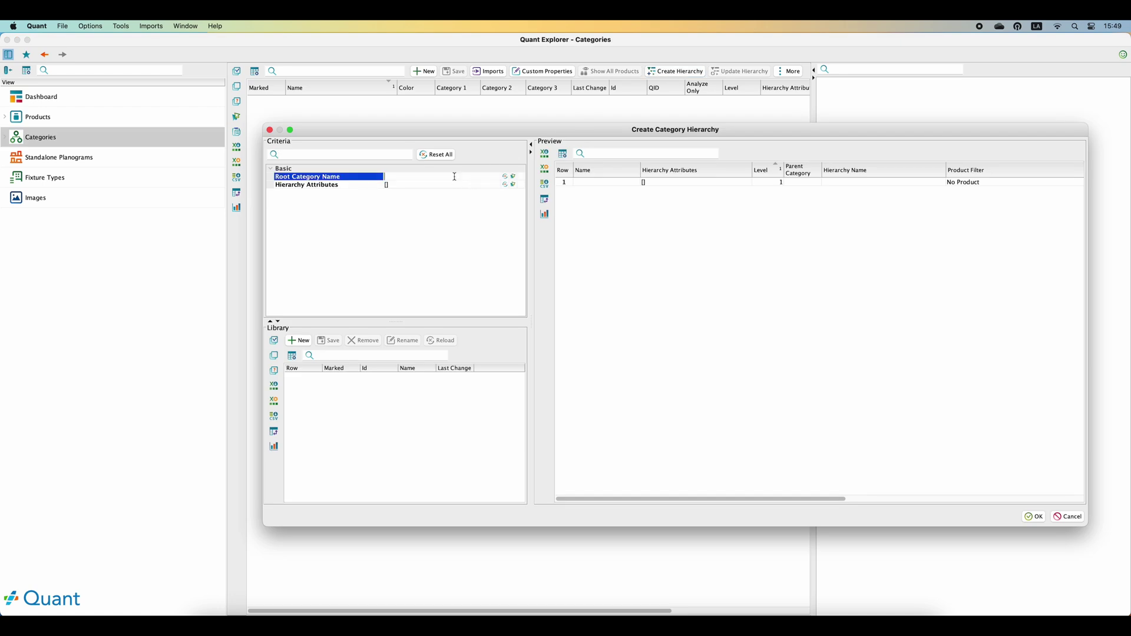
pyautogui.write('Store')
pyautogui.click(401, 187)
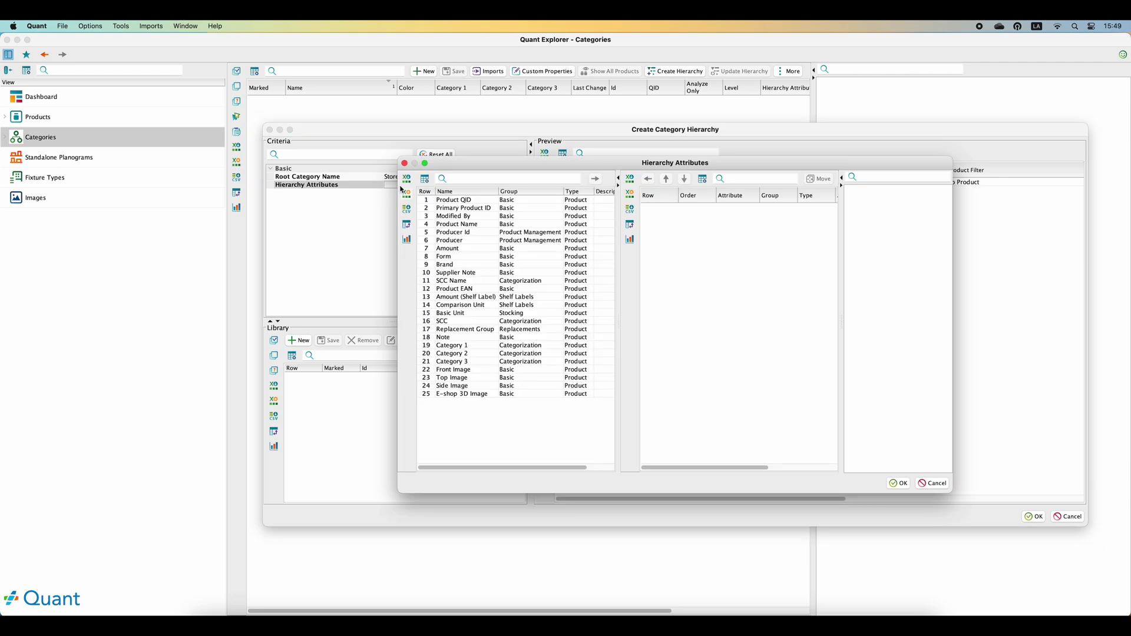
pyautogui.doubleClick(470, 349)
pyautogui.doubleClick(469, 349)
pyautogui.doubleClick(469, 349)
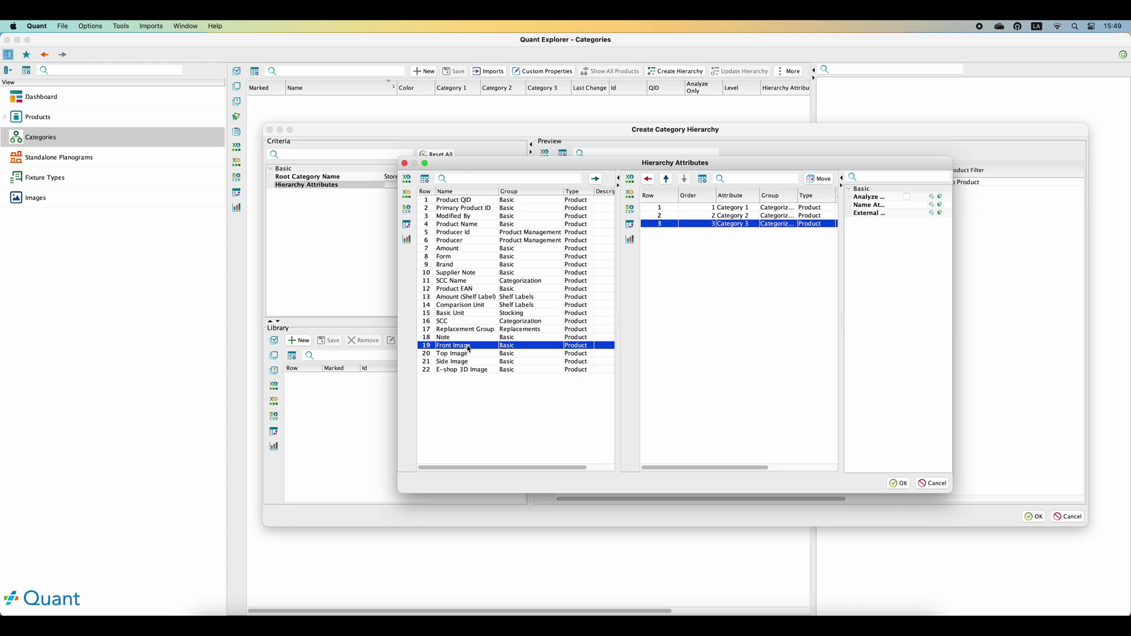
pyautogui.click(899, 483)
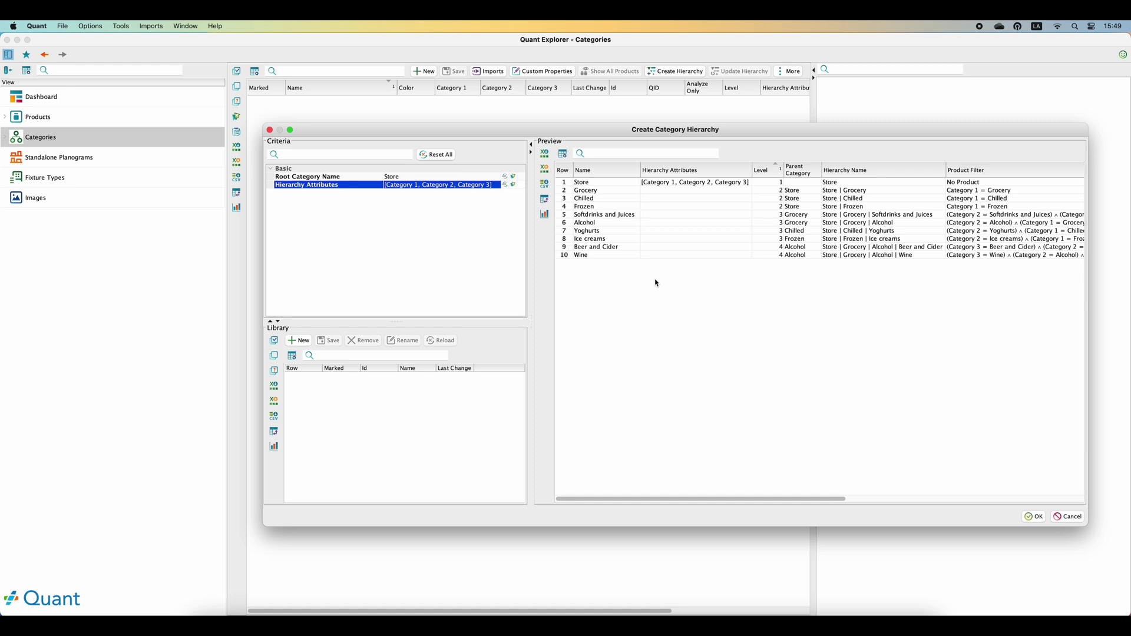
pyautogui.click(1031, 518)
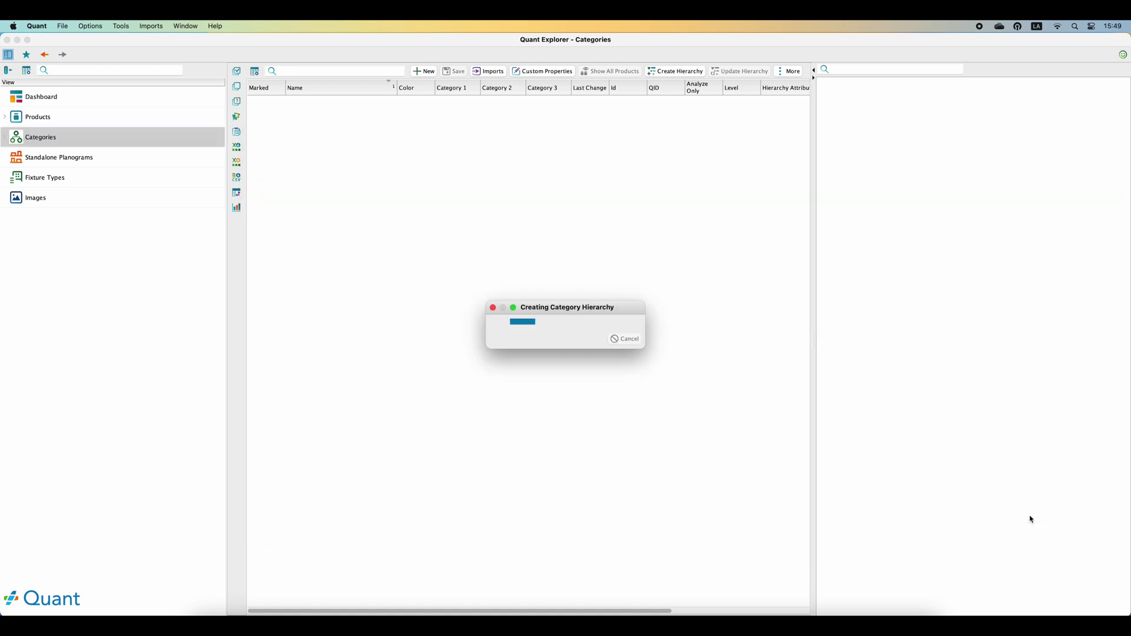
pyautogui.click(260, 108)
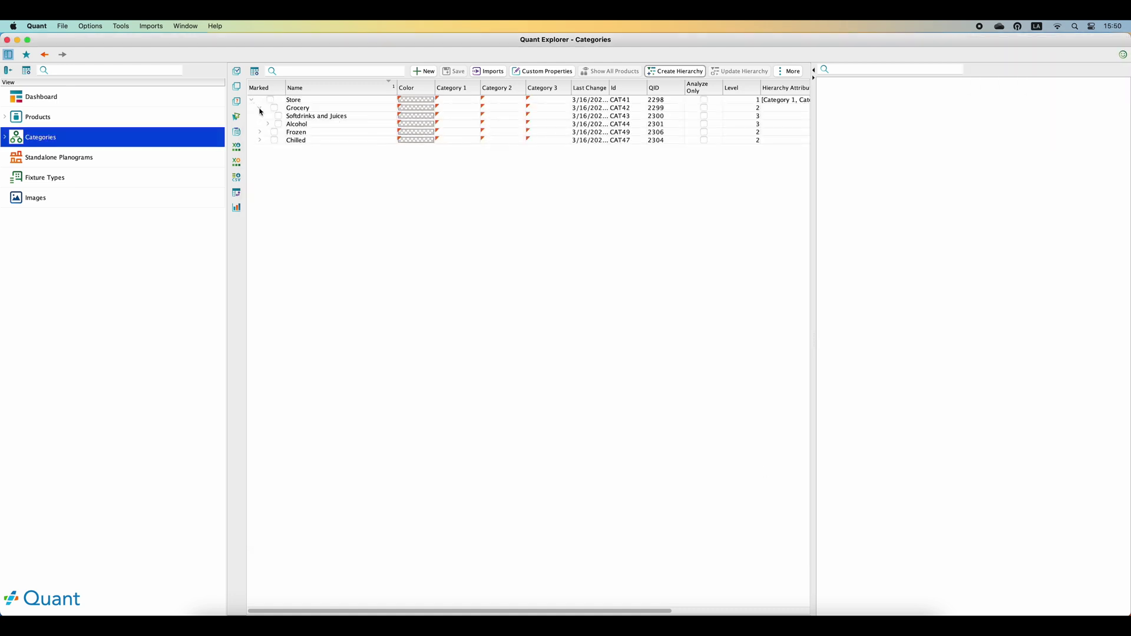
# Step: Expand Alcohol, Frozen and Chilled to reveal all subcategories
pyautogui.click(267, 125)
pyautogui.click(260, 149)
pyautogui.click(260, 166)
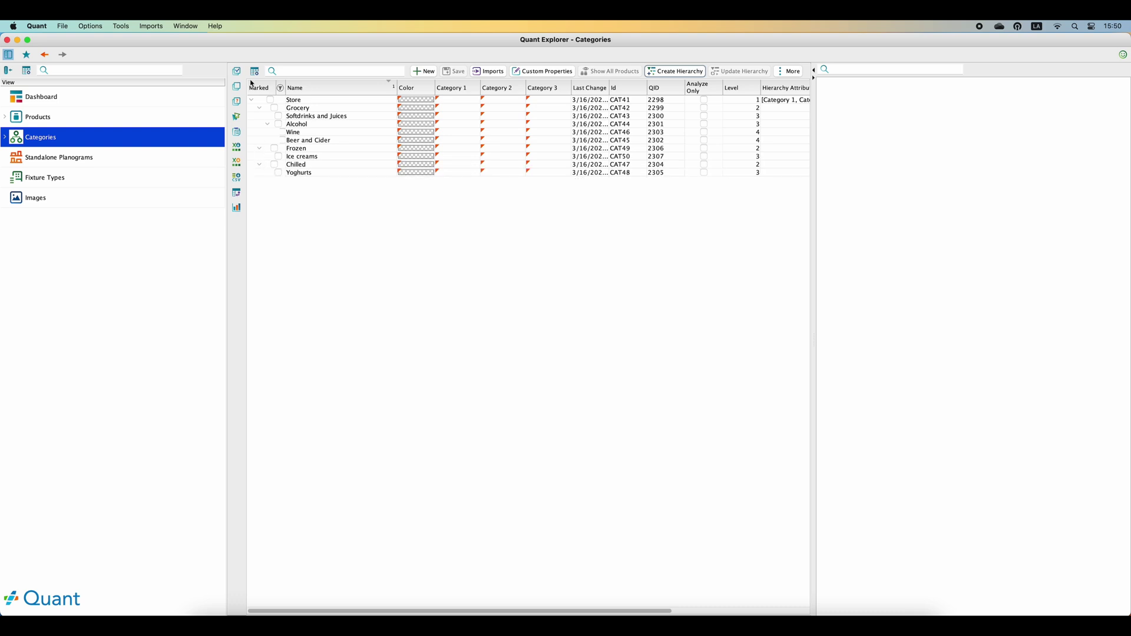
# Step: Give all categories random colours, unmark them, and select Softdrinks and Juices
pyautogui.click(269, 88)
pyautogui.click(491, 86)
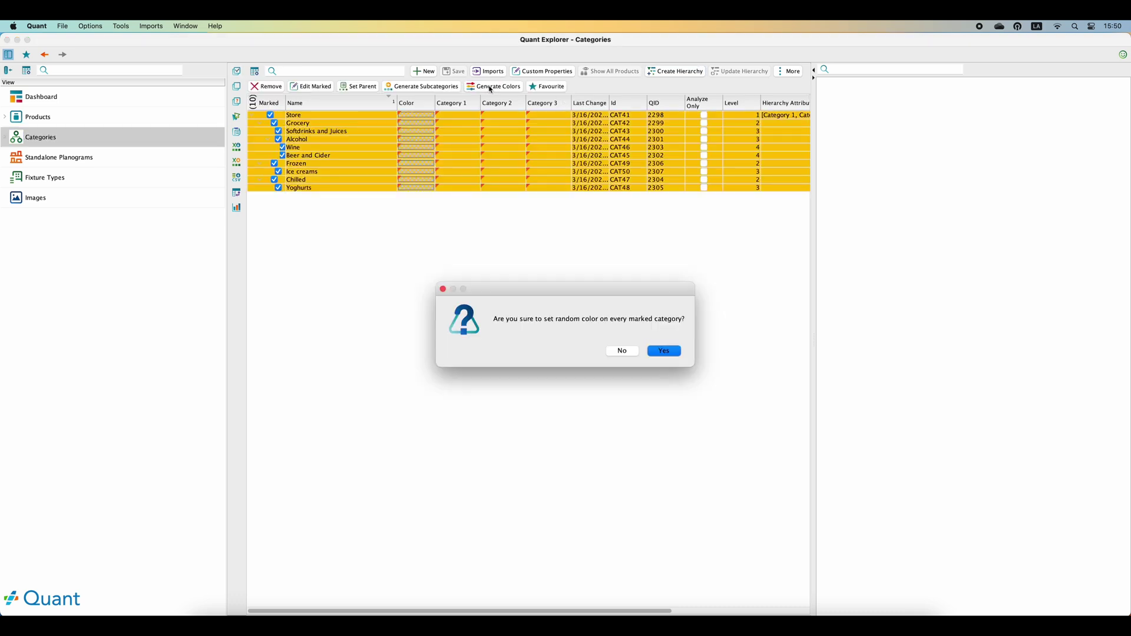
pyautogui.click(659, 352)
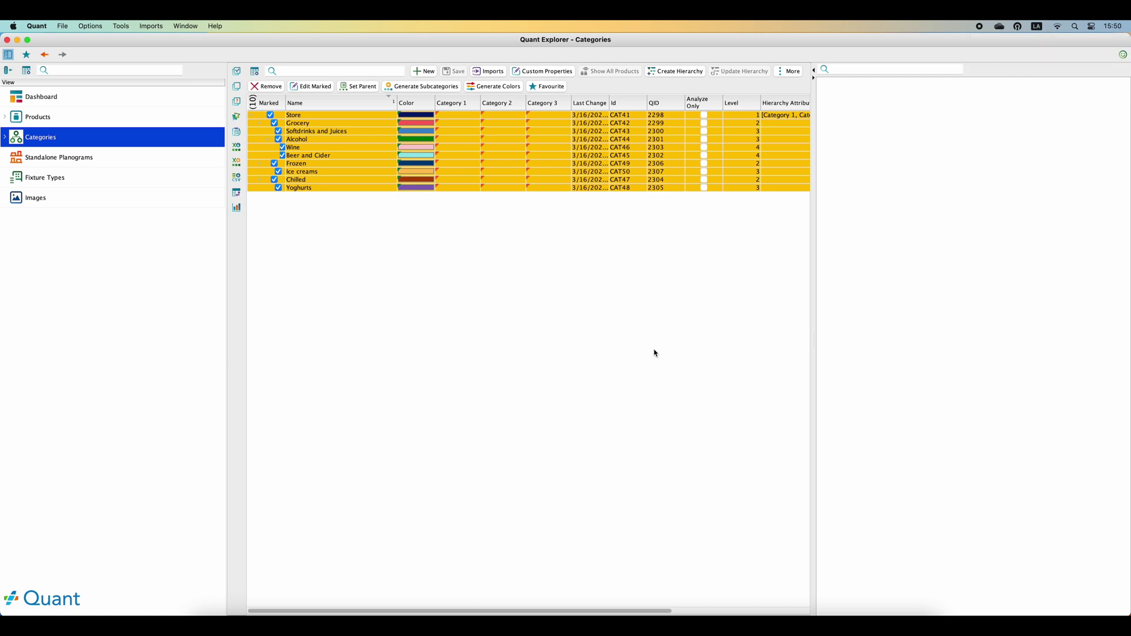
pyautogui.click(269, 103)
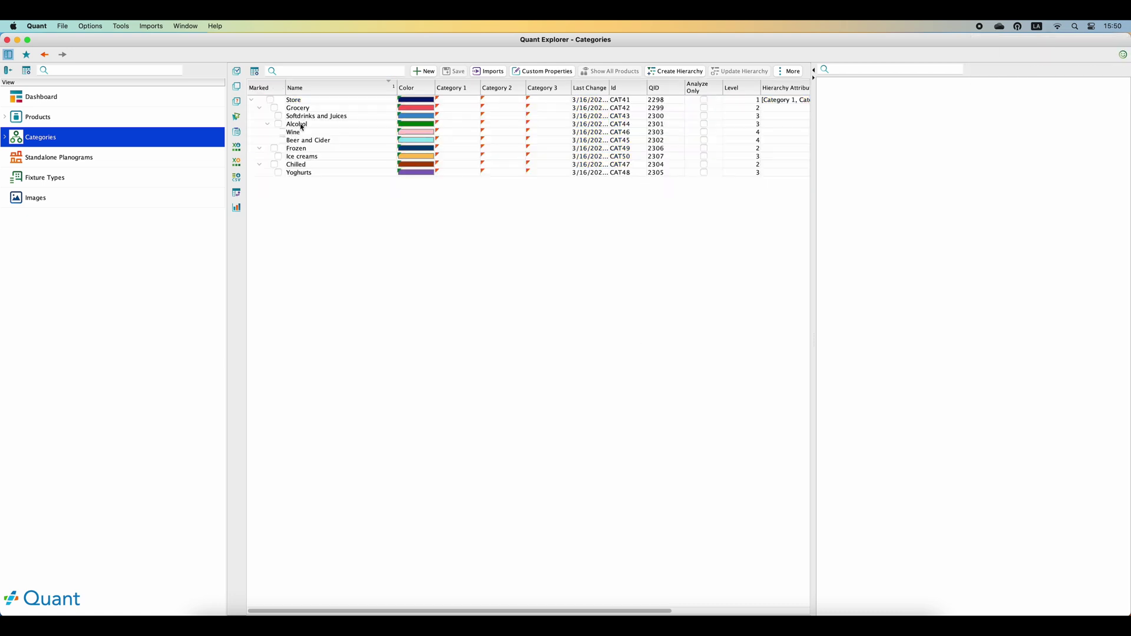
pyautogui.click(305, 118)
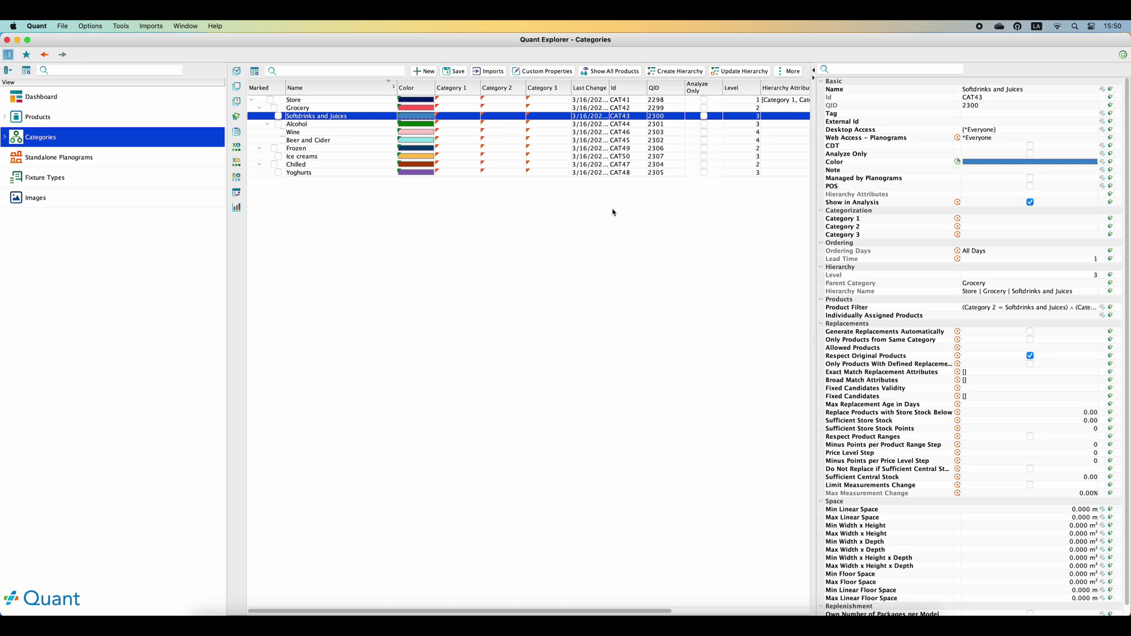
# Step: Review the products matching the Softdrinks and Juices product filter
pyautogui.doubleClick(992, 313)
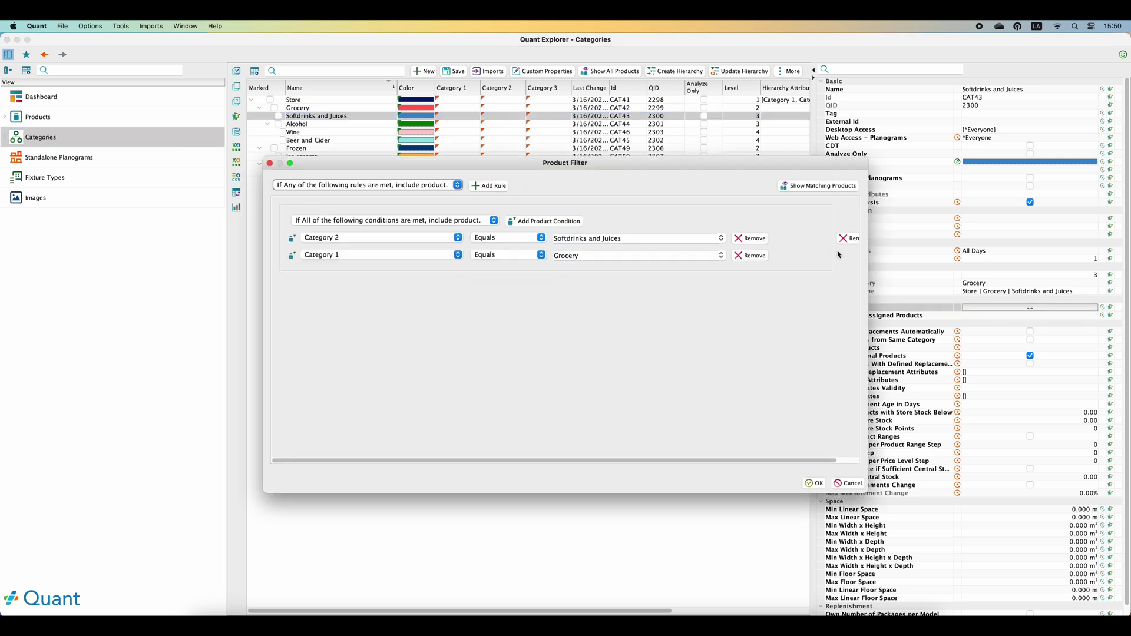
pyautogui.click(820, 186)
pyautogui.scroll(-1, 663, 342)
pyautogui.scroll(-10, 662, 342)
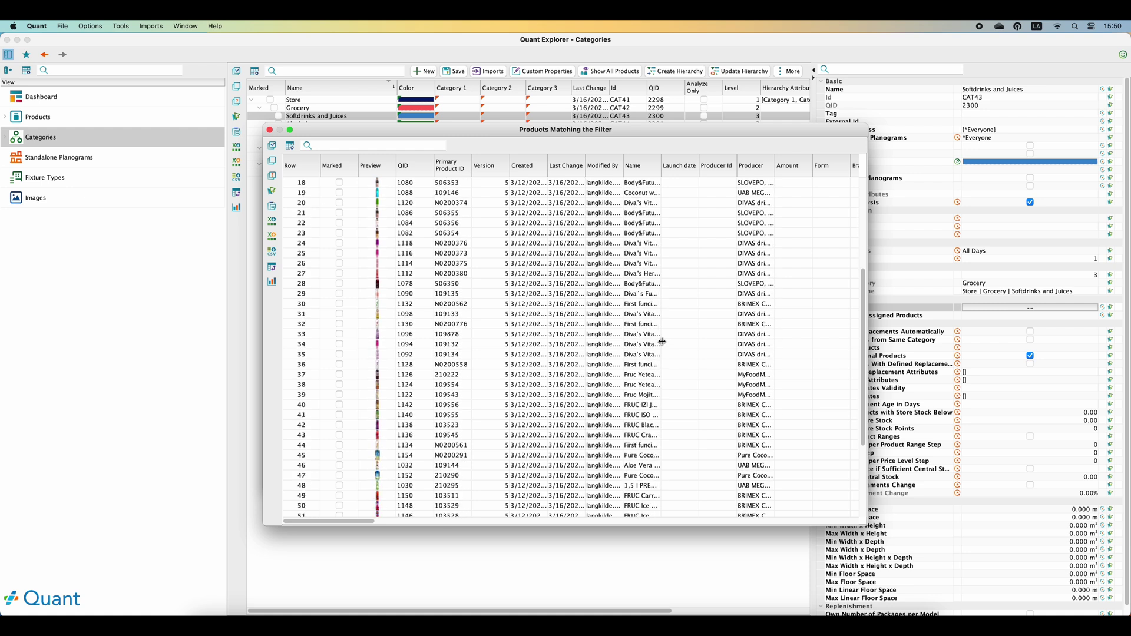
pyautogui.scroll(-3, 662, 342)
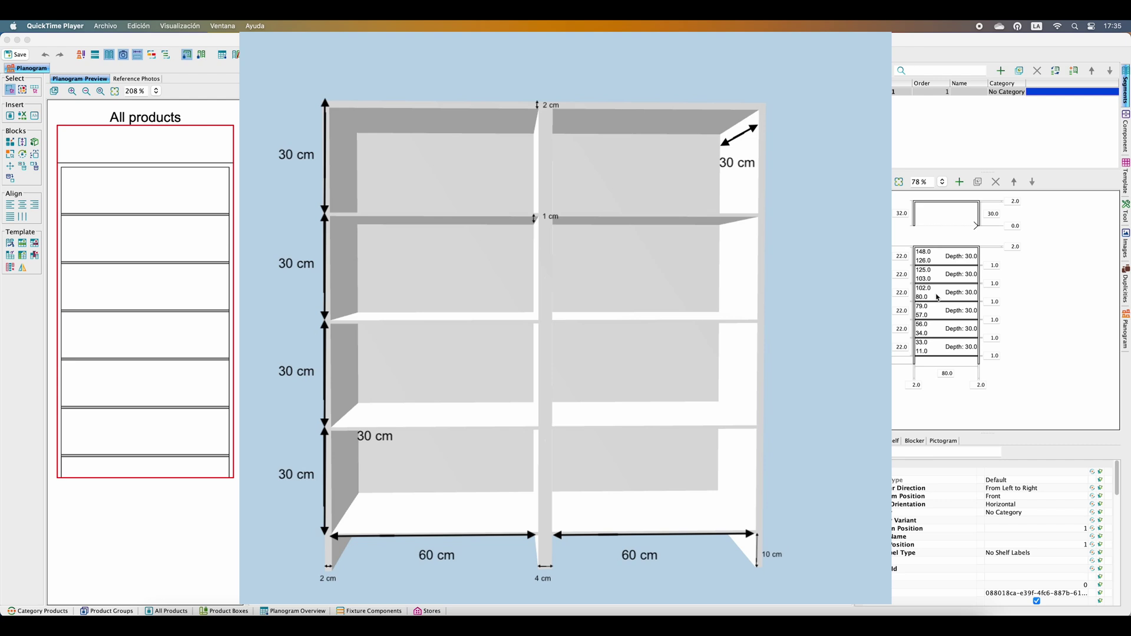
# Step: Delete the two extra shelves and set each remaining shelf's height to 30
pyautogui.click(927, 284)
pyautogui.click(937, 257)
pyautogui.press('Delete')
pyautogui.press('Delete')
pyautogui.click(894, 256)
pyautogui.write('30')
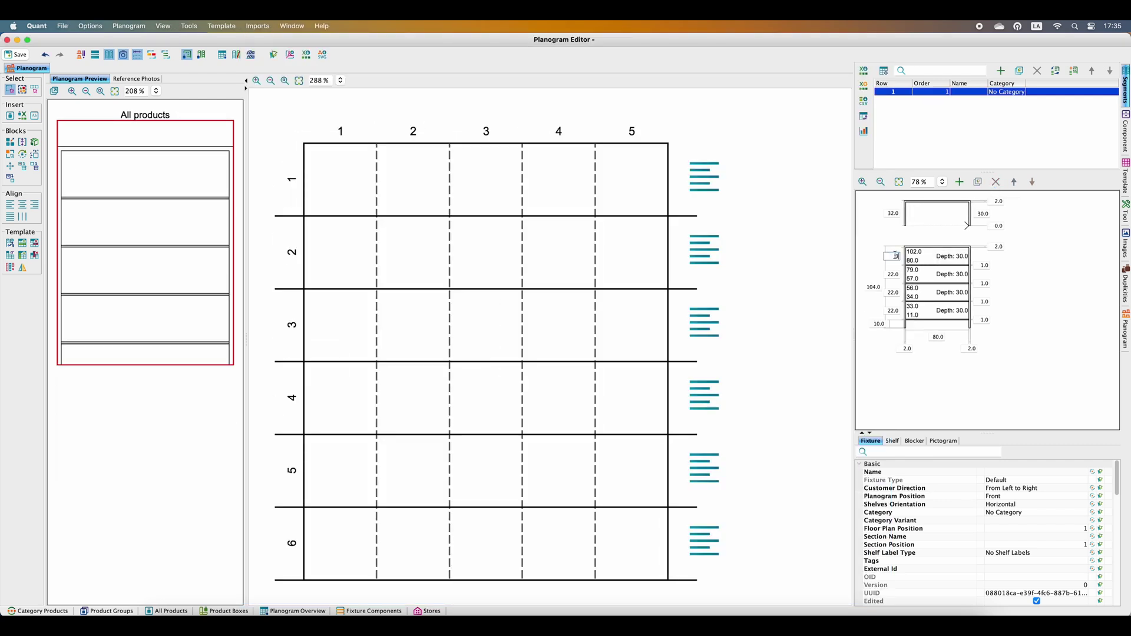
pyautogui.click(893, 281)
pyautogui.write('30')
pyautogui.click(896, 306)
pyautogui.write('30')
pyautogui.click(898, 329)
pyautogui.write('30')
# Step: Change the fixture width from 80 to 60
pyautogui.click(945, 360)
pyautogui.write('60')
pyautogui.press('Return')
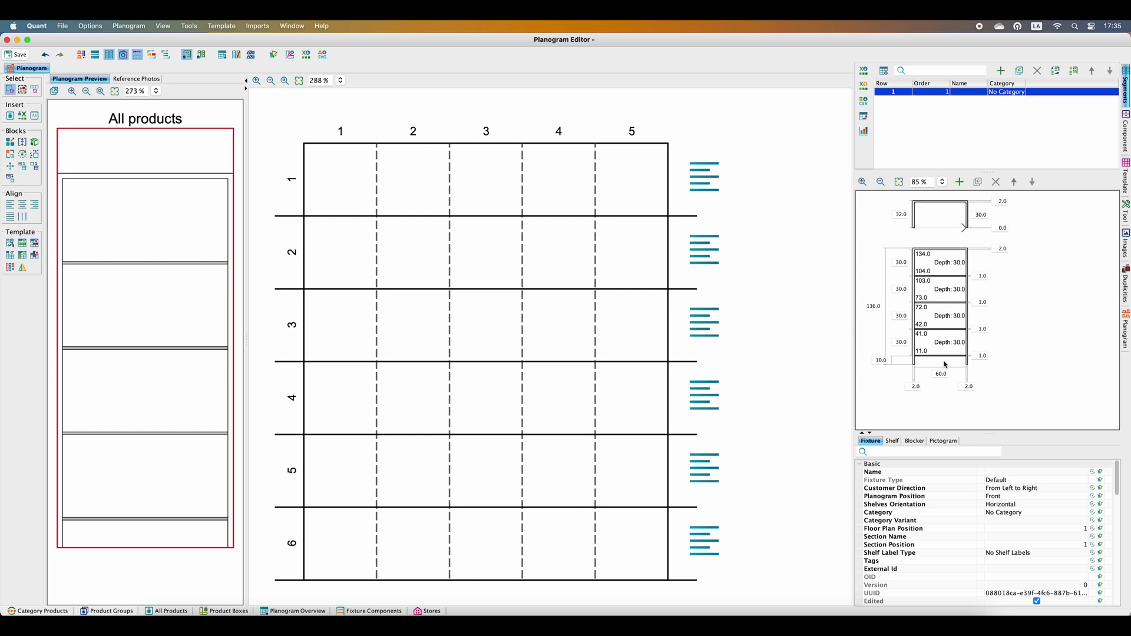
# Step: Assign Softdrinks and Juices to the fixture and duplicate it into a second segment
pyautogui.click(989, 515)
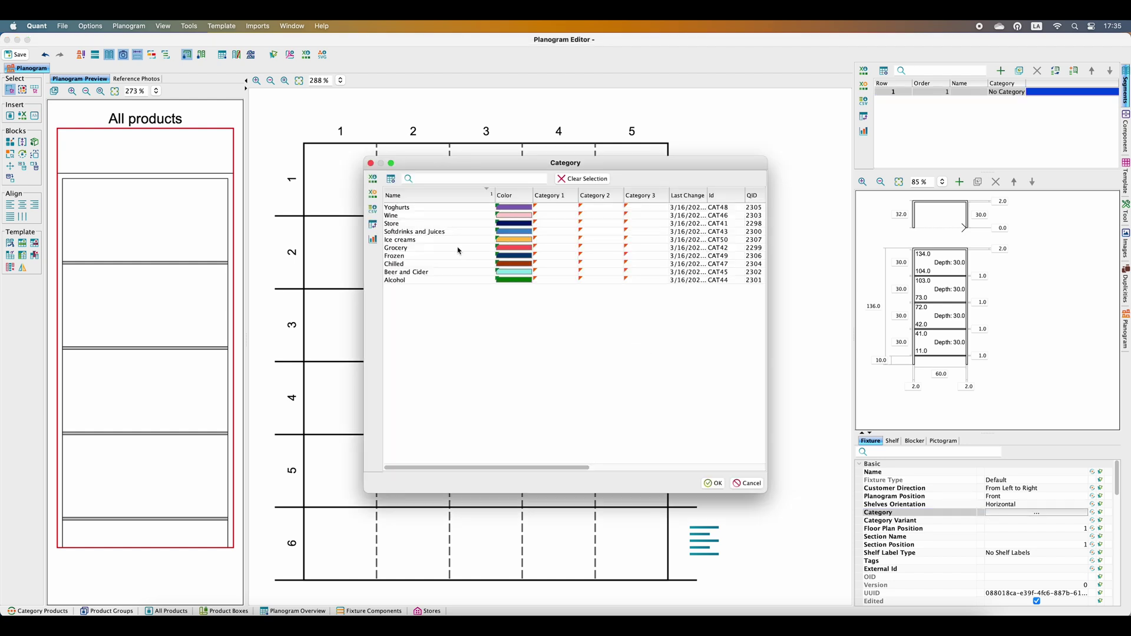
pyautogui.doubleClick(442, 234)
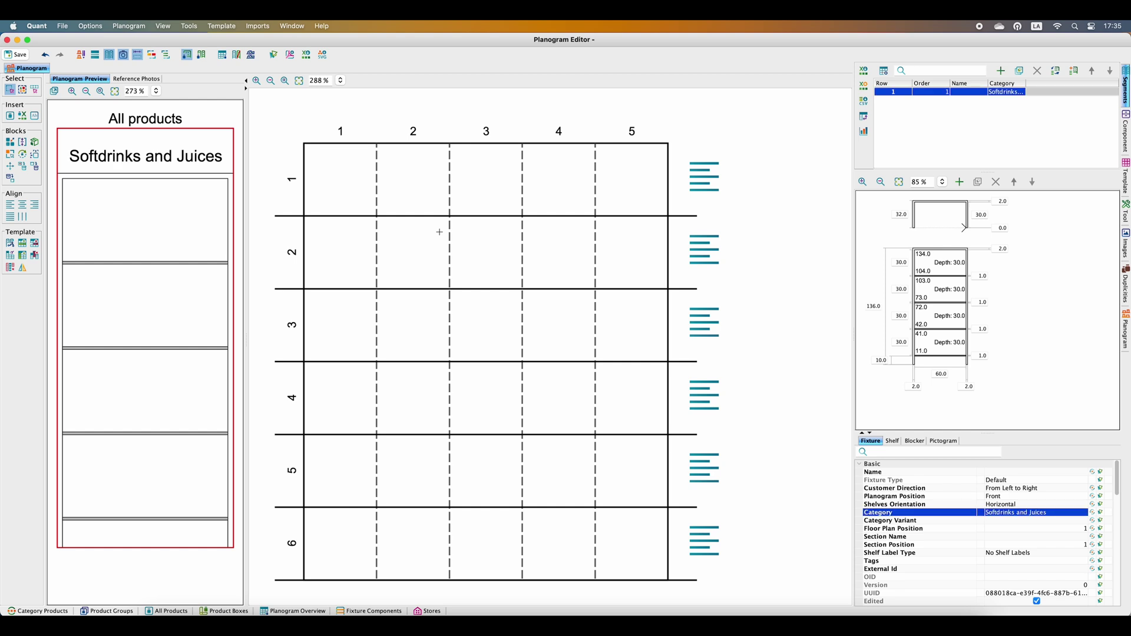
pyautogui.click(1021, 72)
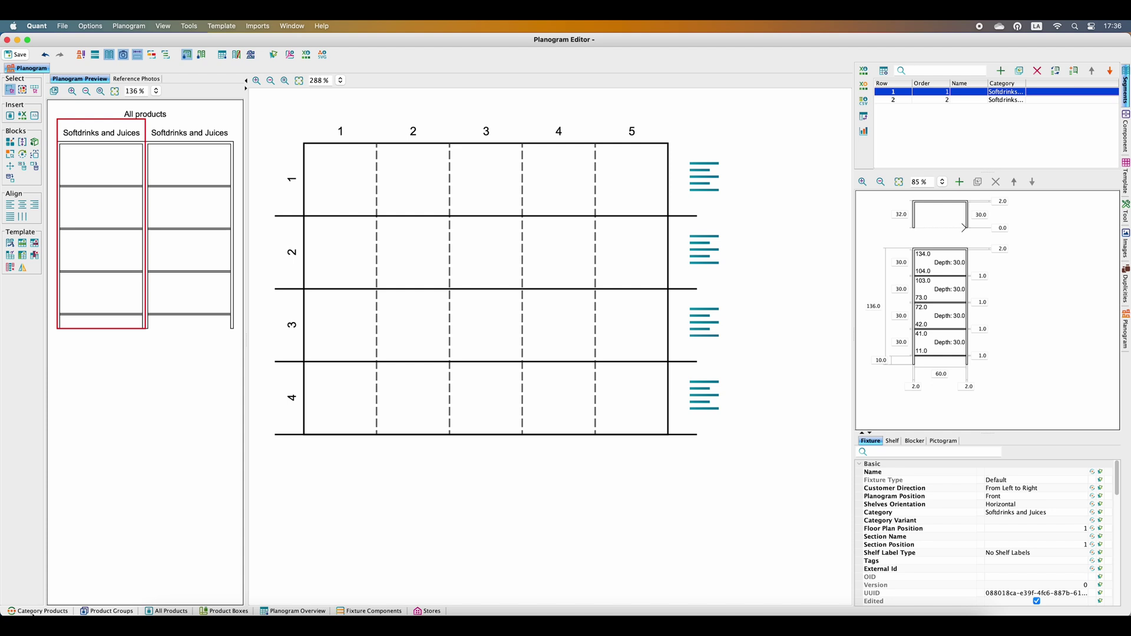
# Step: Group the Category Products table by Height and select the four BIO ChariTea 330 ml drinks
pyautogui.click(33, 611)
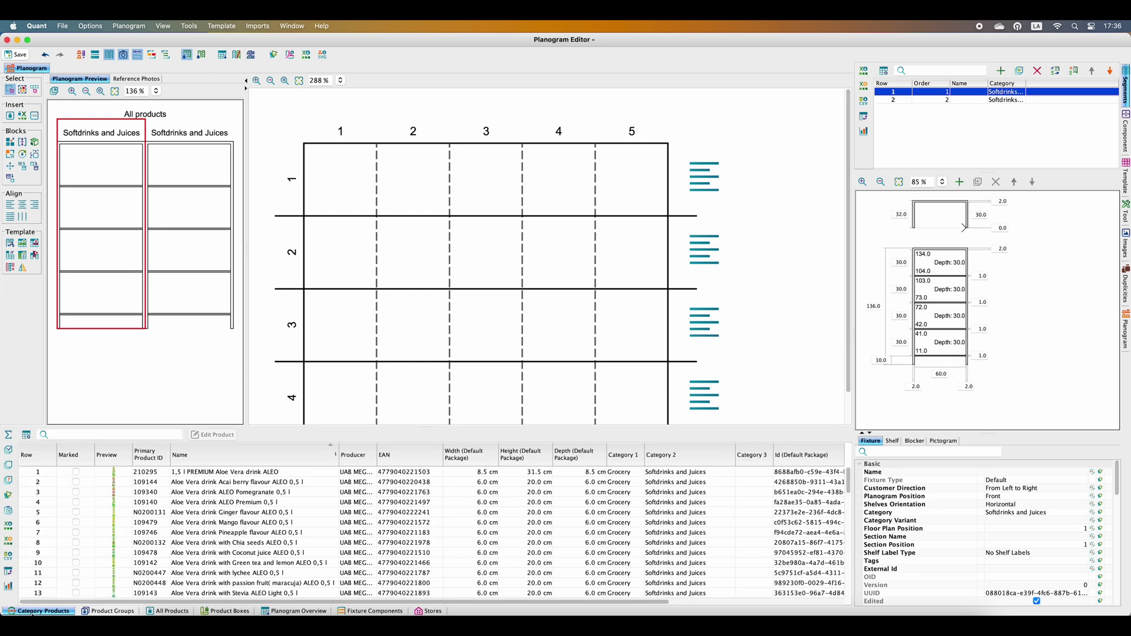
pyautogui.hscroll(3, 89, 569)
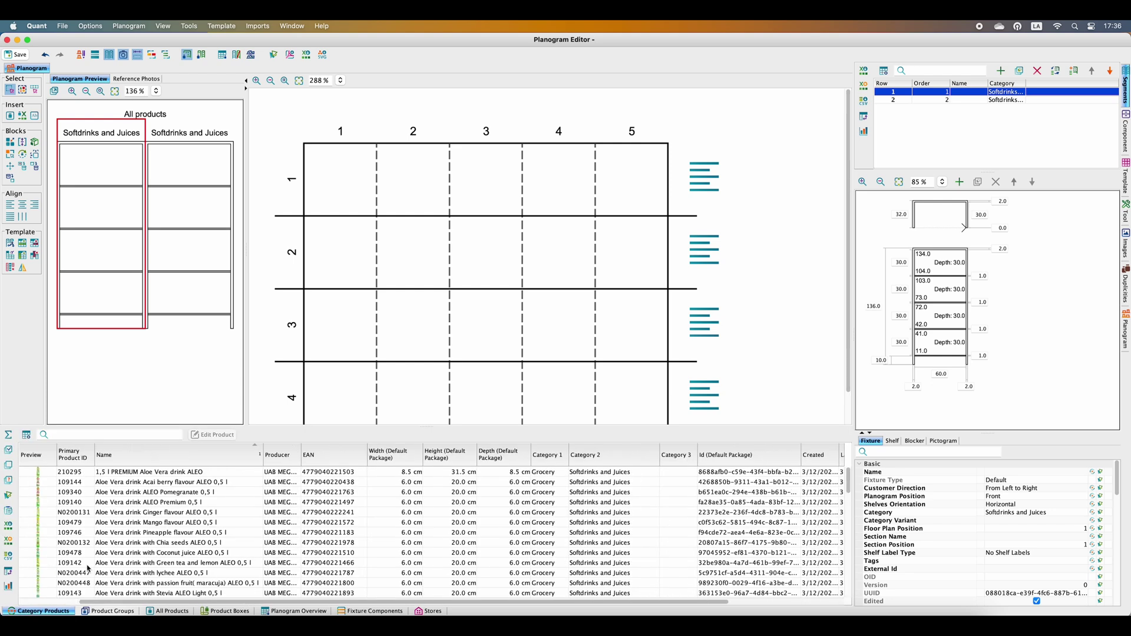
pyautogui.rightClick(444, 456)
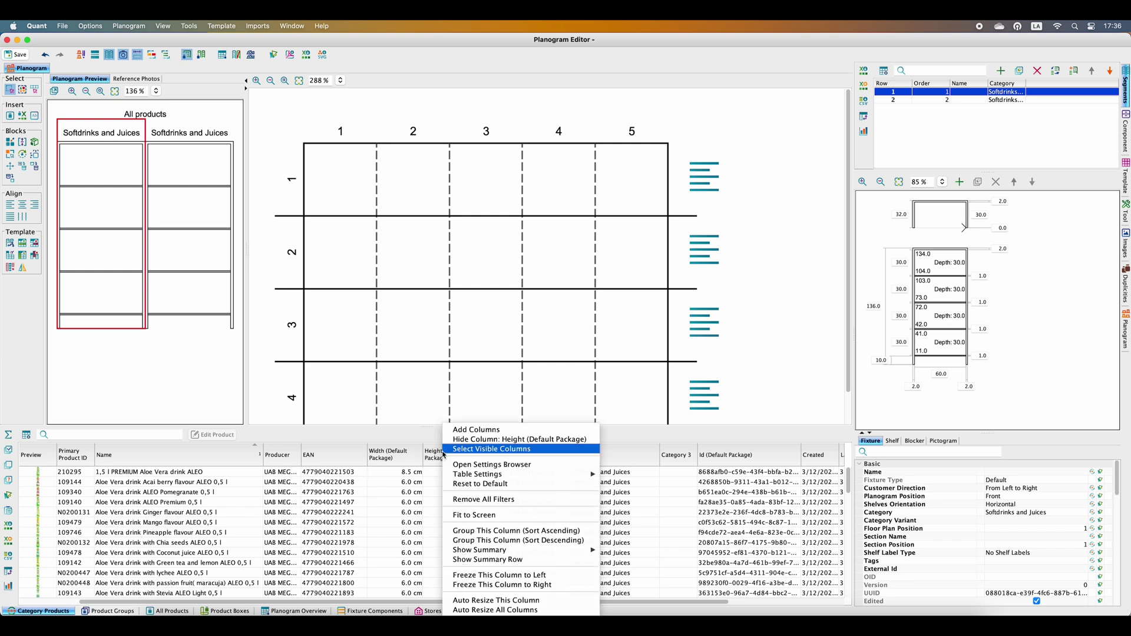
pyautogui.click(471, 531)
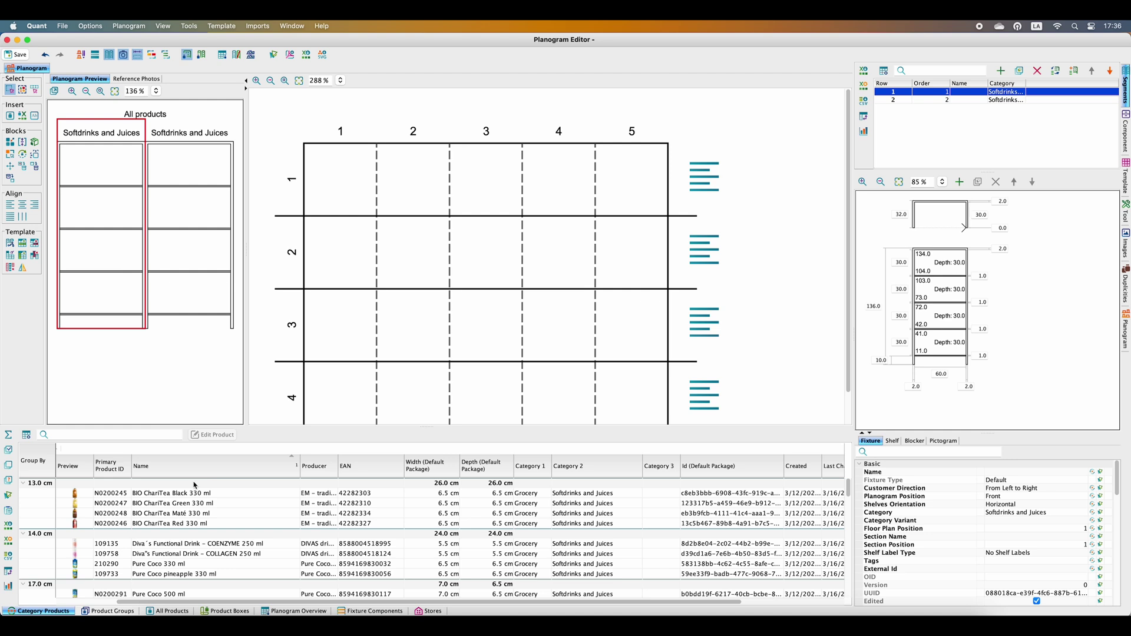
pyautogui.click(170, 493)
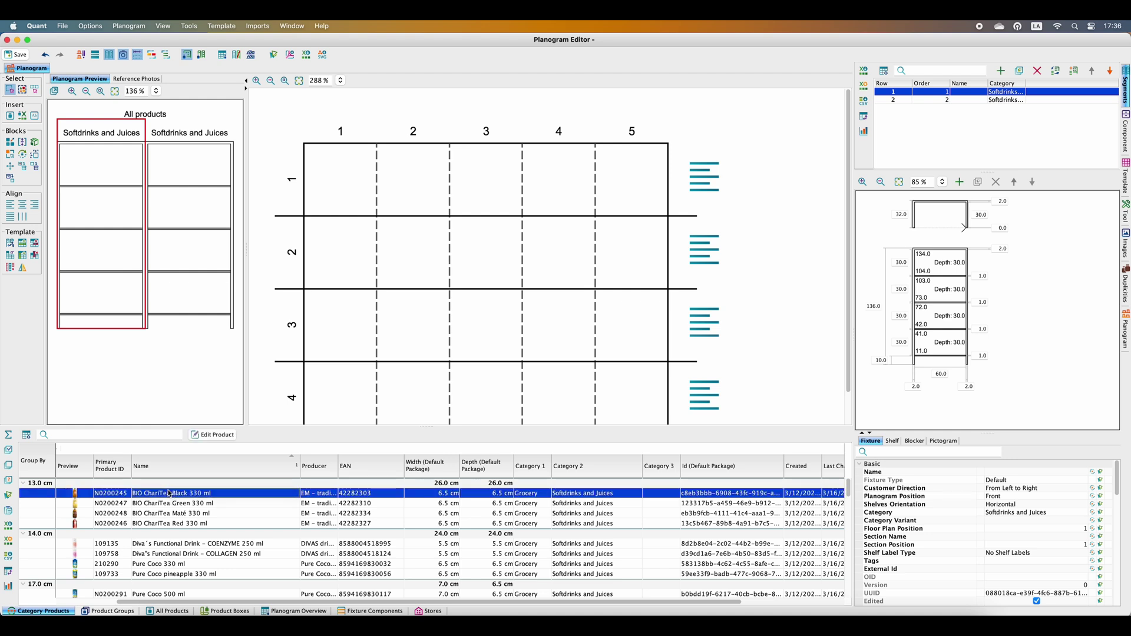
pyautogui.hotkey('shift', 'Down')
pyautogui.hotkey('shift', 'Down')
pyautogui.hotkey('shift', 'Down')
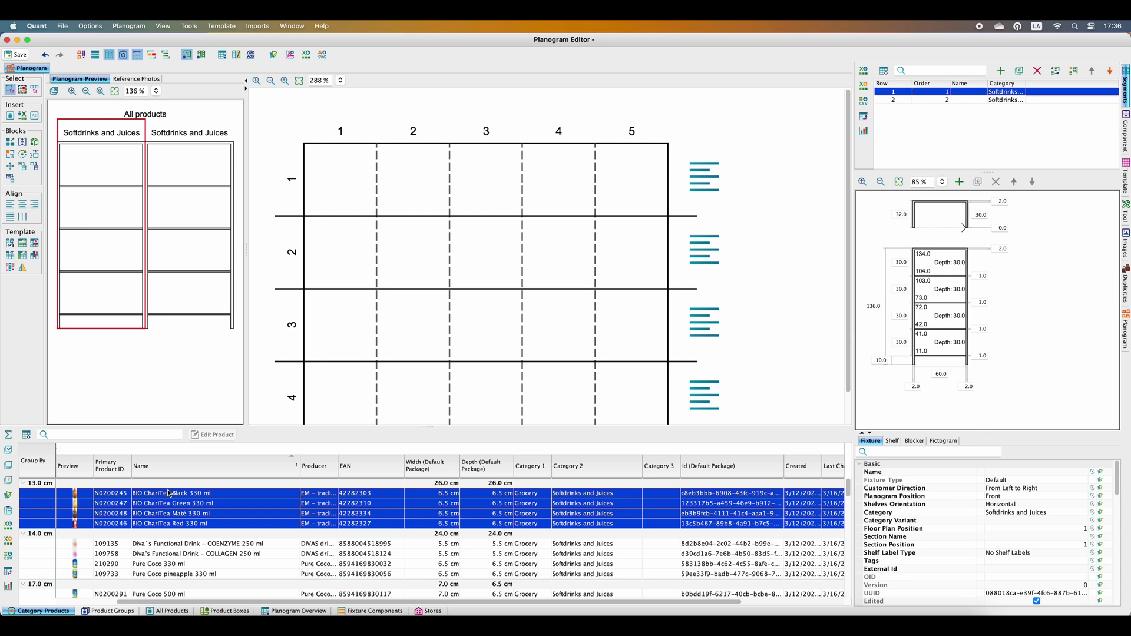
# Step: Place the ChariTea, Body&Future and Organic drinks onto the first segment's shelves
pyautogui.press('i')
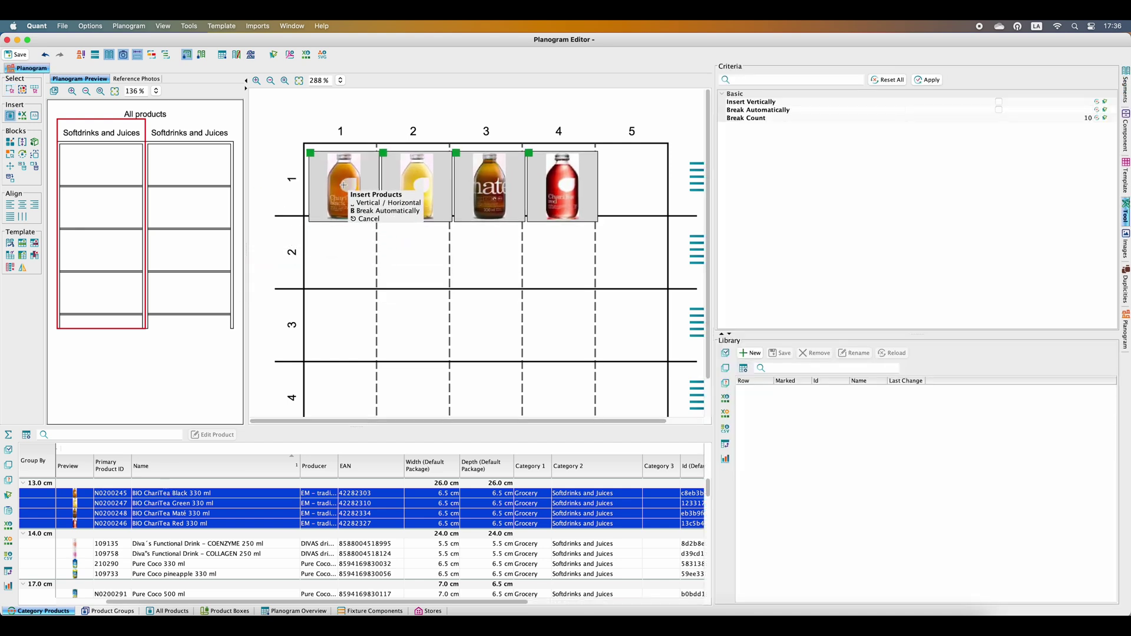
pyautogui.click(345, 180)
pyautogui.moveTo(177, 521); pyautogui.dragTo(176, 559)
pyautogui.moveTo(176, 554); pyautogui.dragTo(326, 312)
pyautogui.scroll(-10, 228, 533)
pyautogui.click(177, 543)
pyautogui.keyDown('shift'); pyautogui.click(177, 572); pyautogui.keyUp('shift')
pyautogui.moveTo(177, 556); pyautogui.dragTo(308, 354)
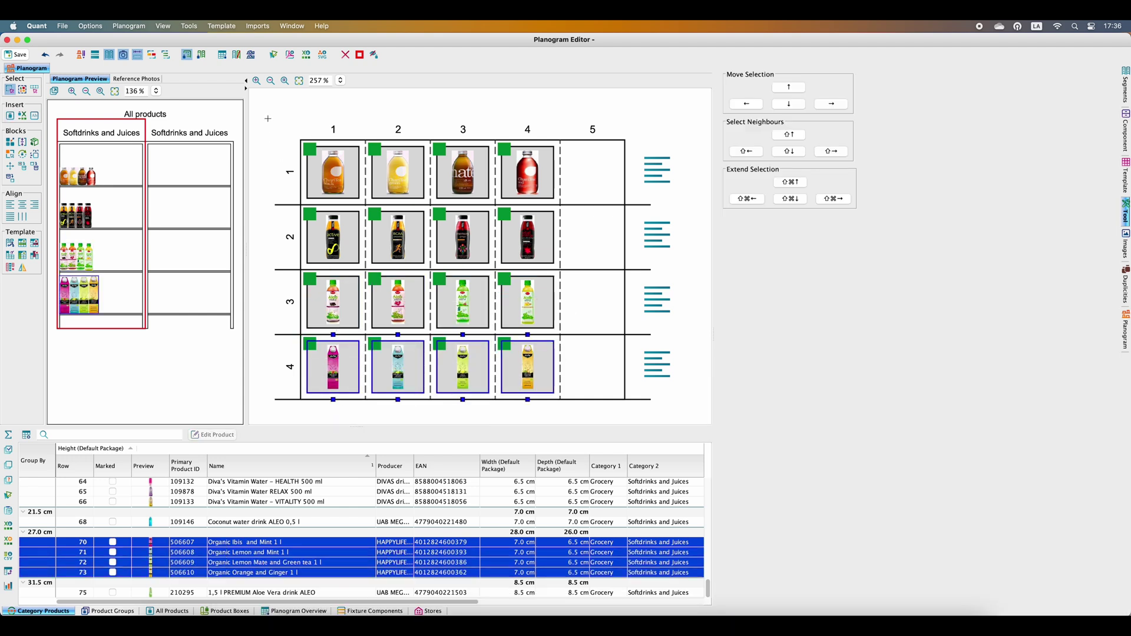
# Step: Limit all sixteen placed blocks to 3 packages wide by 2 high, then open the second segment
pyautogui.moveTo(268, 118); pyautogui.dragTo(685, 420)
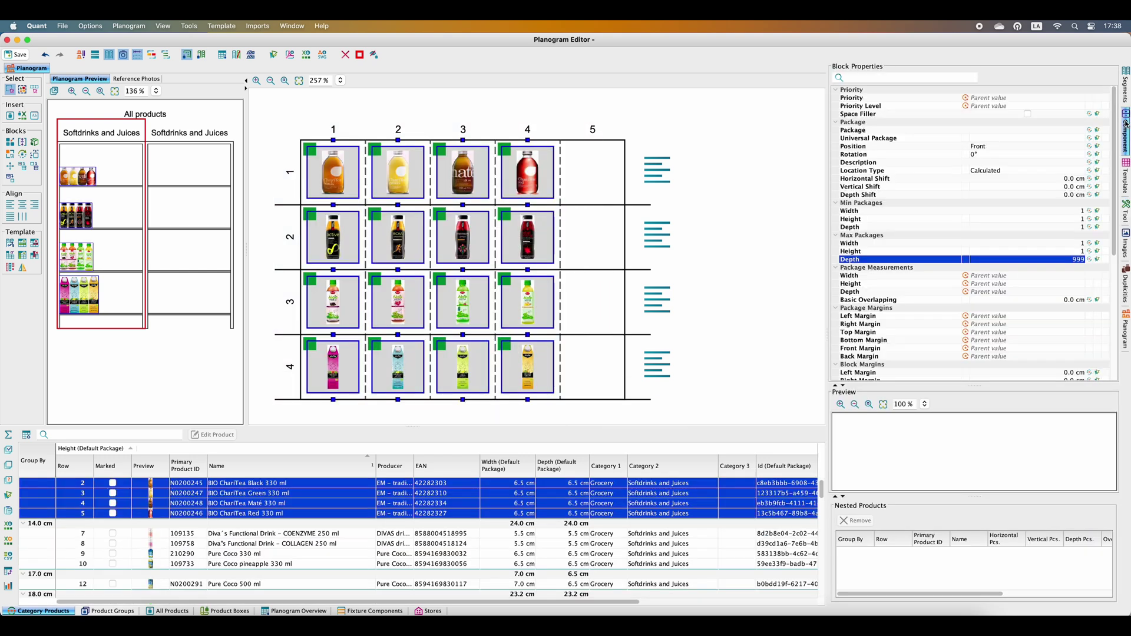
pyautogui.click(1076, 244)
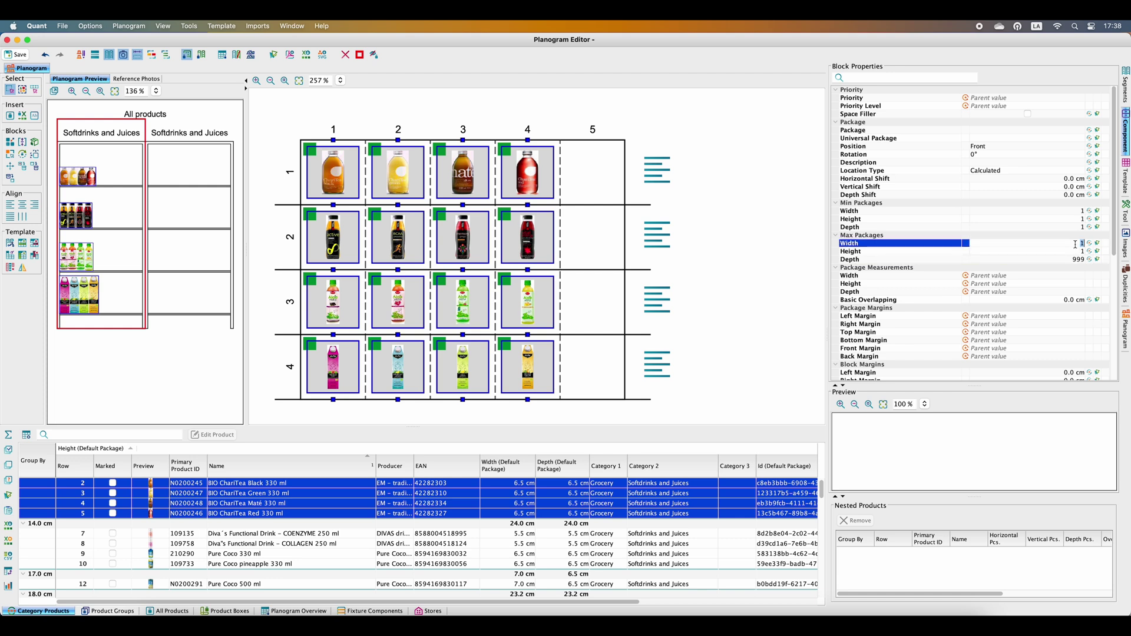
pyautogui.write('3')
pyautogui.press('Return')
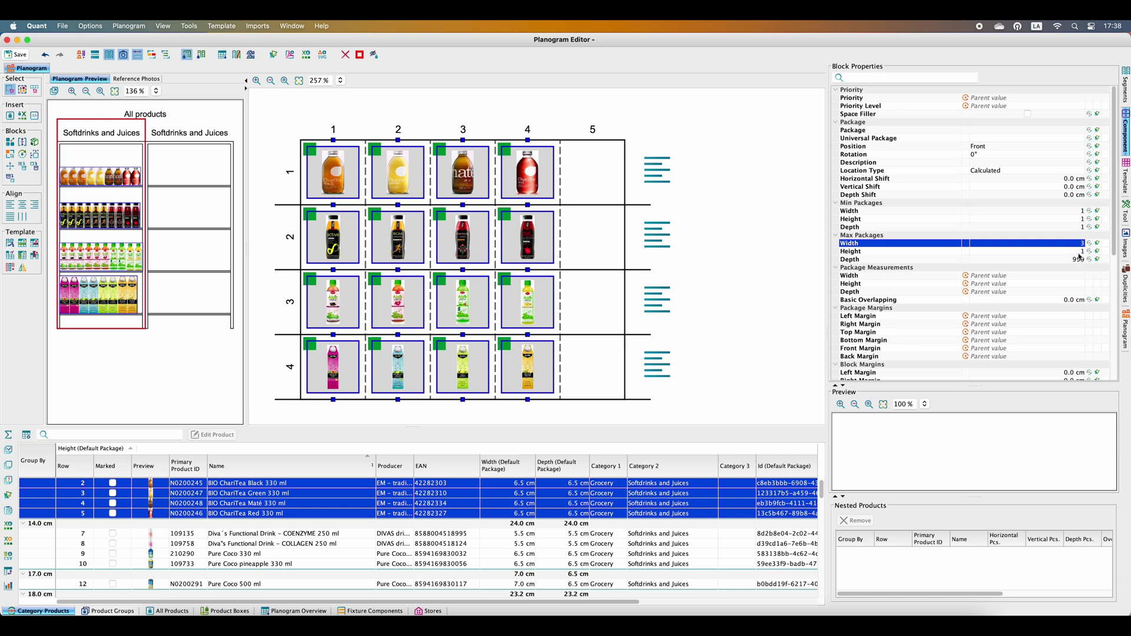
pyautogui.click(1079, 252)
pyautogui.write('2')
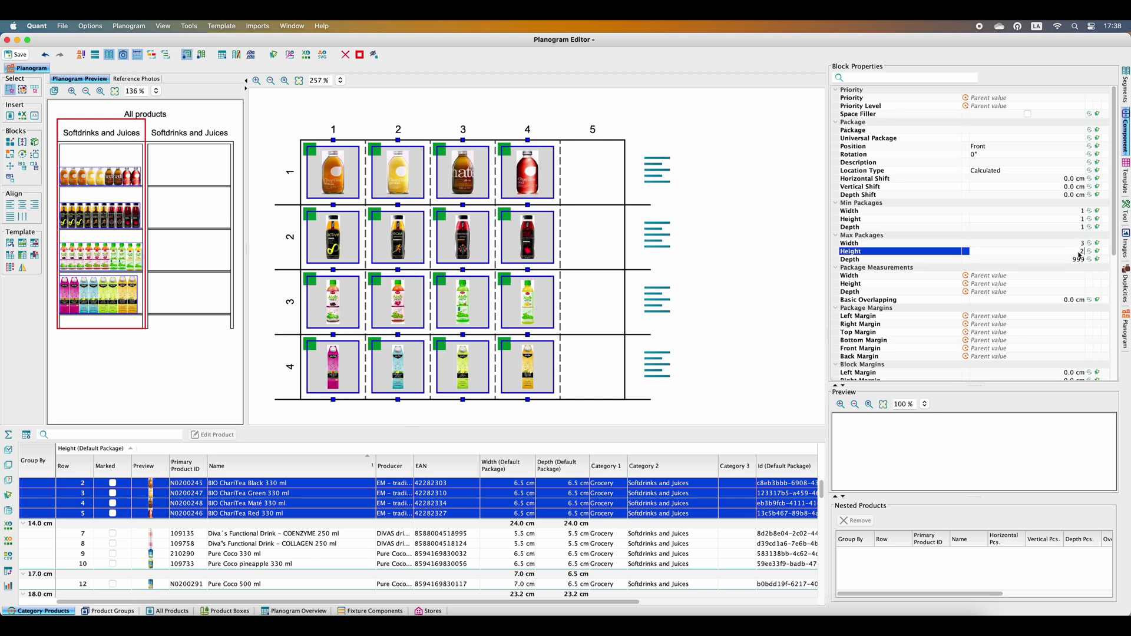
pyautogui.press('Return')
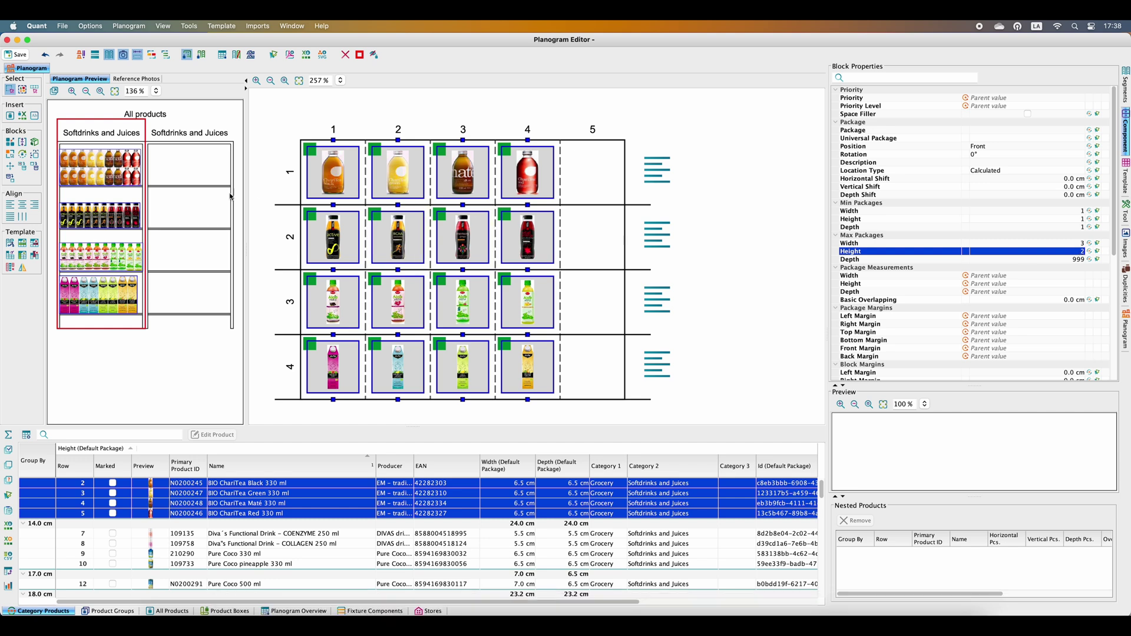
pyautogui.click(189, 198)
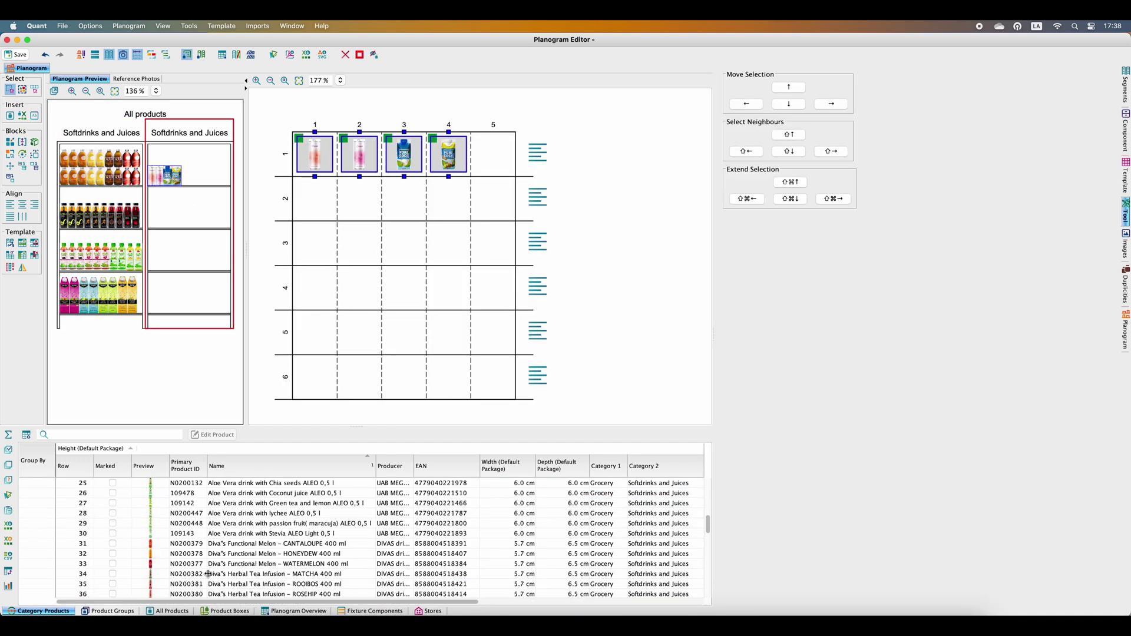
# Step: Fill the second segment's shelves with Pure Coco, Diva's and FRUC drinks
pyautogui.moveTo(265, 503); pyautogui.dragTo(265, 534)
pyautogui.moveTo(265, 523); pyautogui.dragTo(265, 564)
pyautogui.moveTo(265, 554); pyautogui.dragTo(316, 247)
pyautogui.scroll(-5, 265, 524)
pyautogui.moveTo(266, 536); pyautogui.dragTo(266, 588)
pyautogui.moveTo(265, 584); pyautogui.dragTo(575, 316)
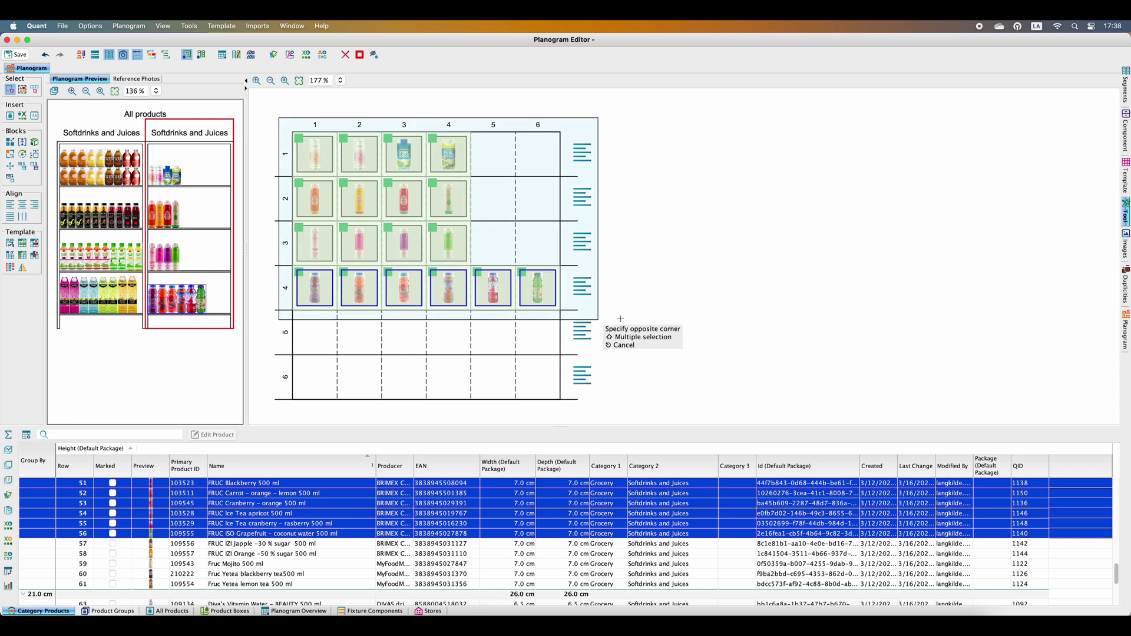
# Step: Set max packages to 3 wide and 2 high, then view the planogram in 3D
pyautogui.click(1079, 244)
pyautogui.write('3')
pyautogui.click(1078, 252)
pyautogui.write('2')
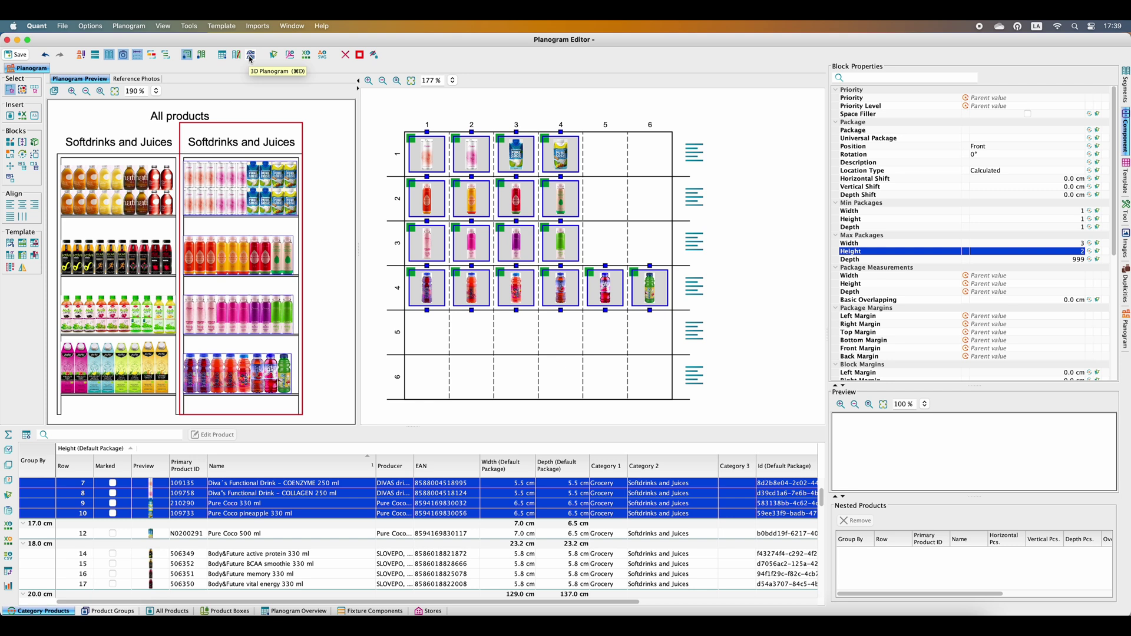
pyautogui.click(251, 58)
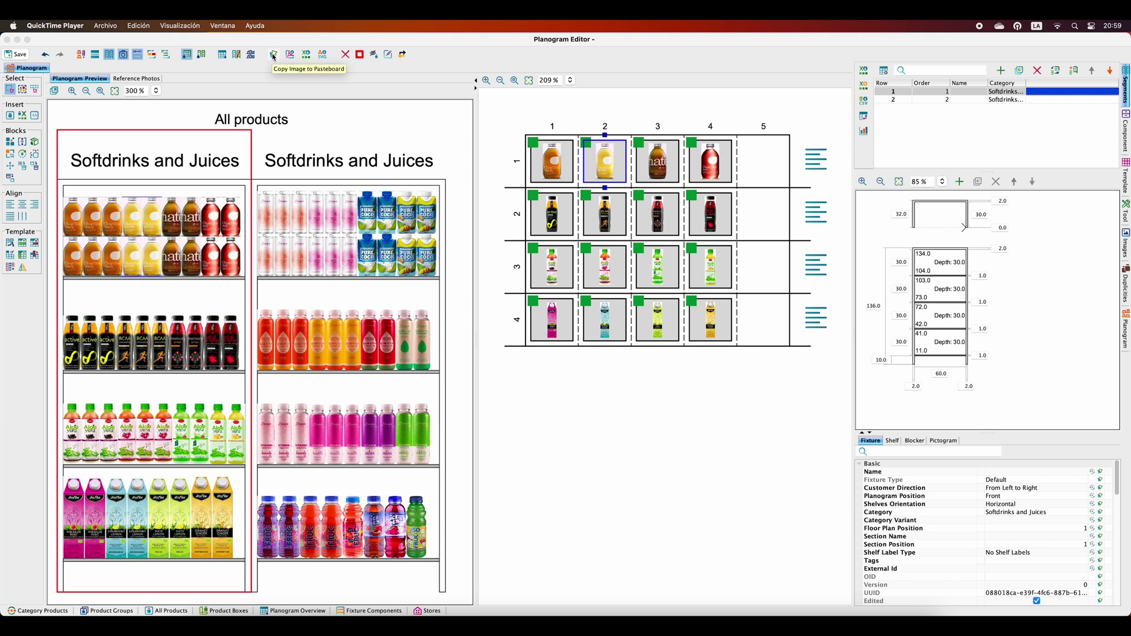
# Step: Copy the planogram image into a mail draft and export it as Planogram softdrinks and juices.pdf
pyautogui.click(274, 57)
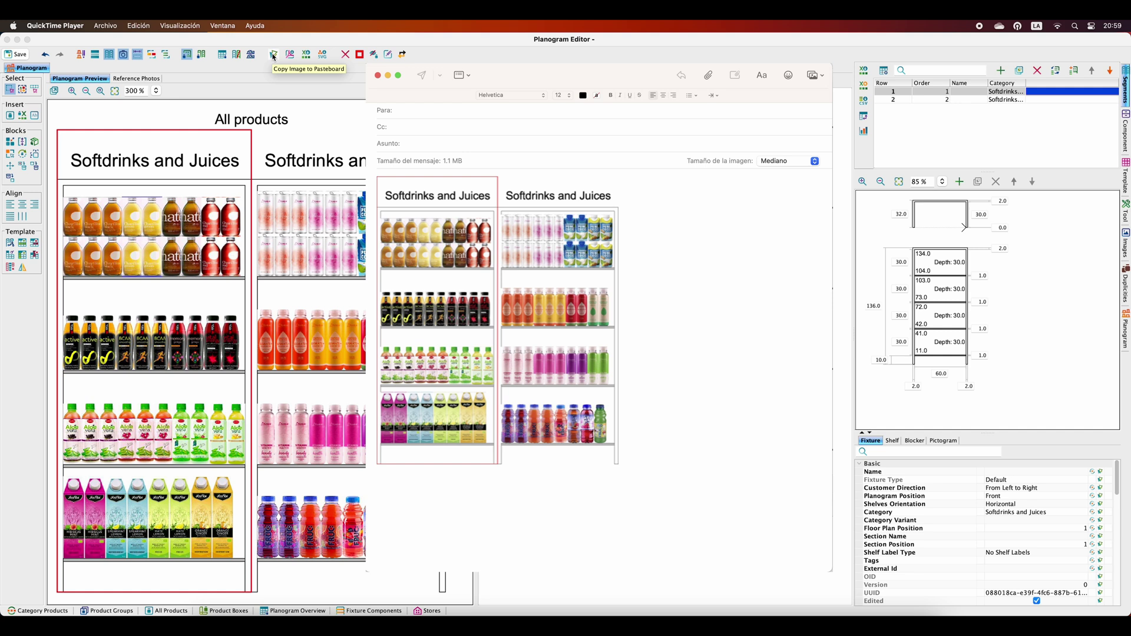
pyautogui.click(274, 57)
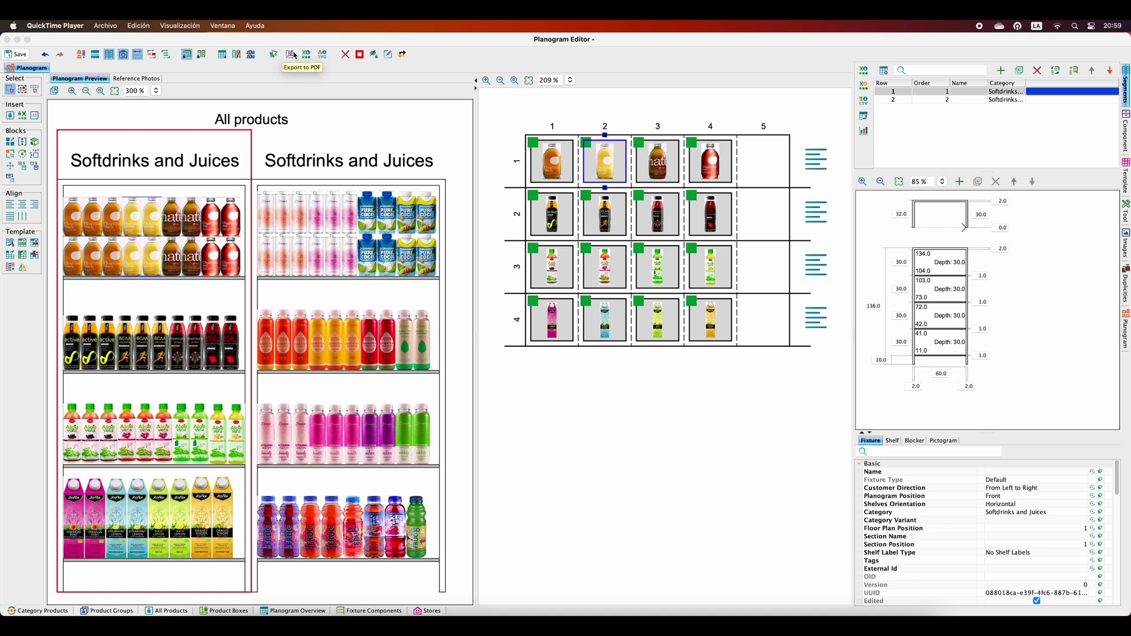
pyautogui.click(294, 56)
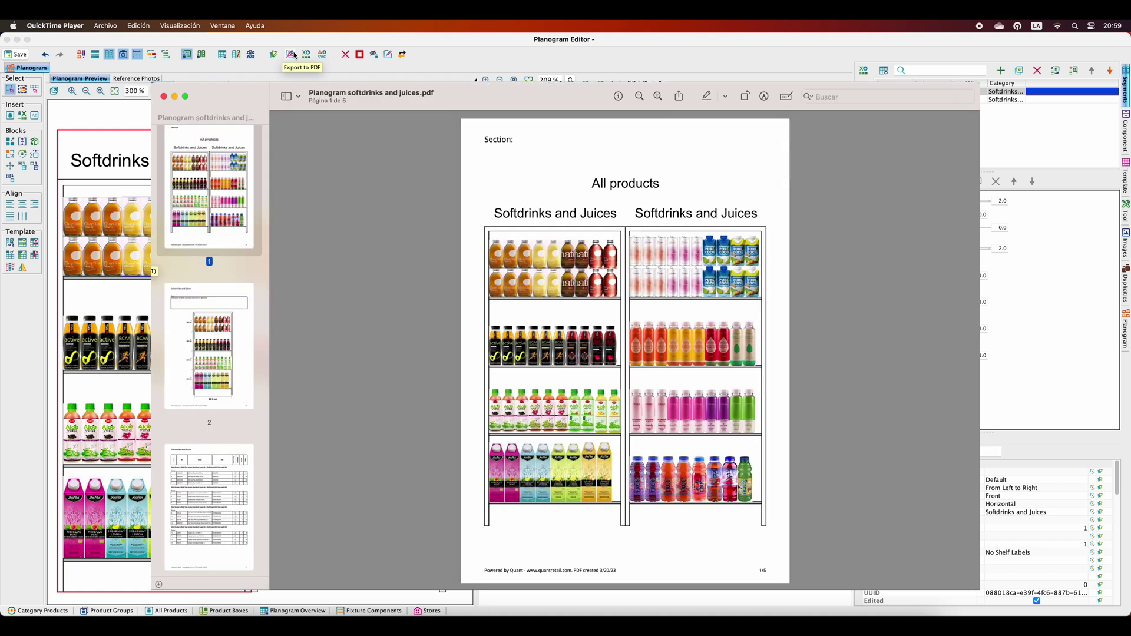
pyautogui.press('Down')
pyautogui.press('Down')
pyautogui.press('Down')
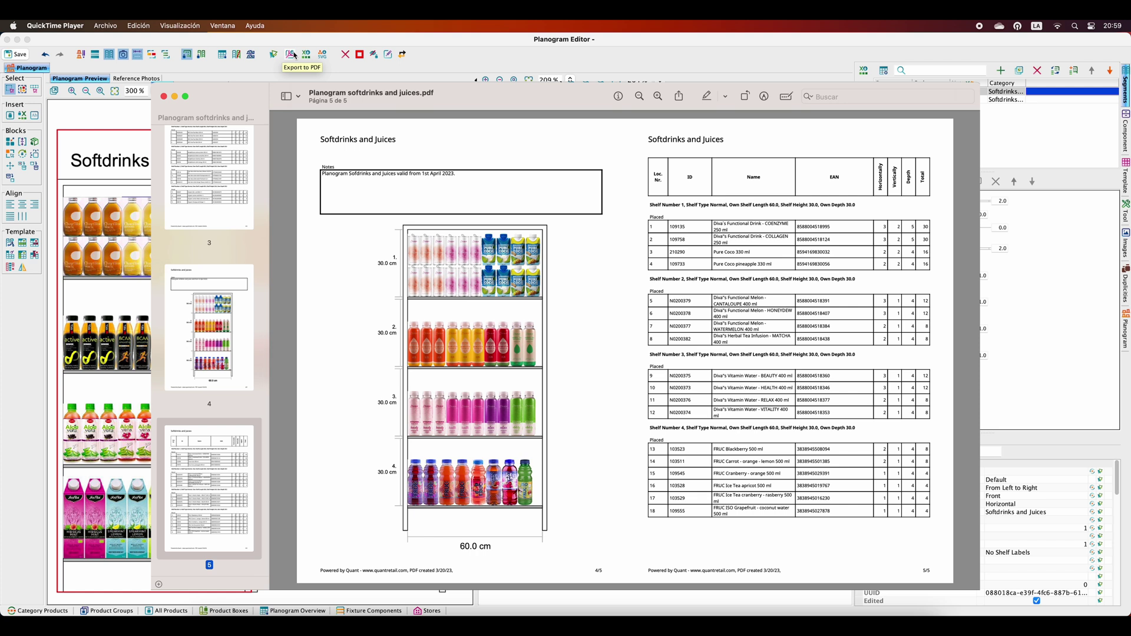
pyautogui.press('super+w')
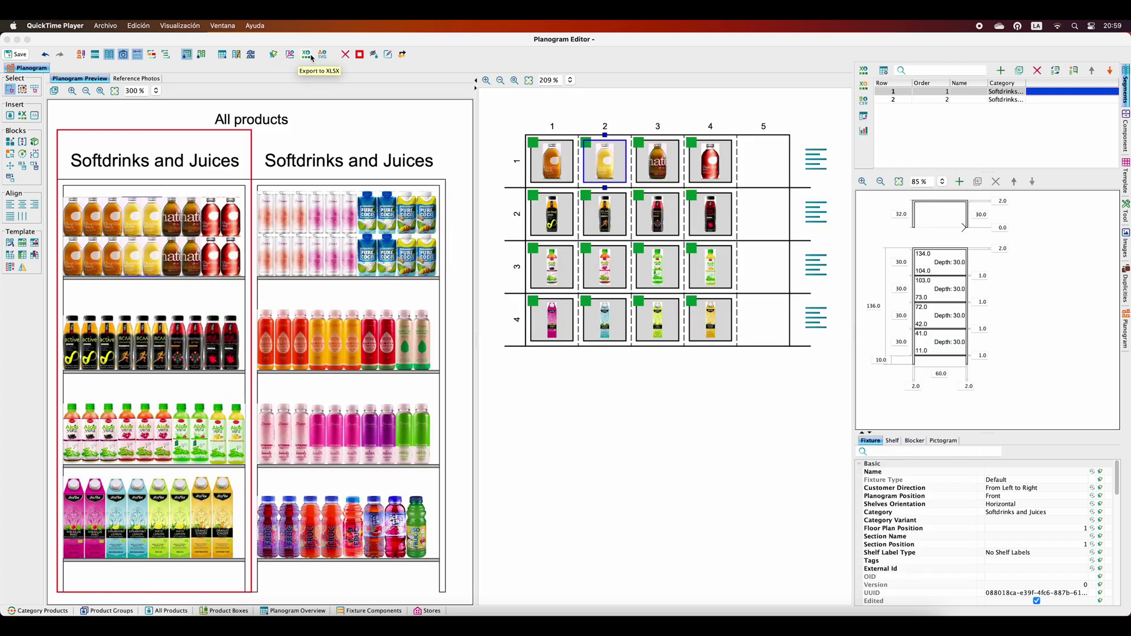
# Step: Export the planogram to an XLSX workbook, check sheets 4 and 5, then export it as SVG
pyautogui.click(310, 56)
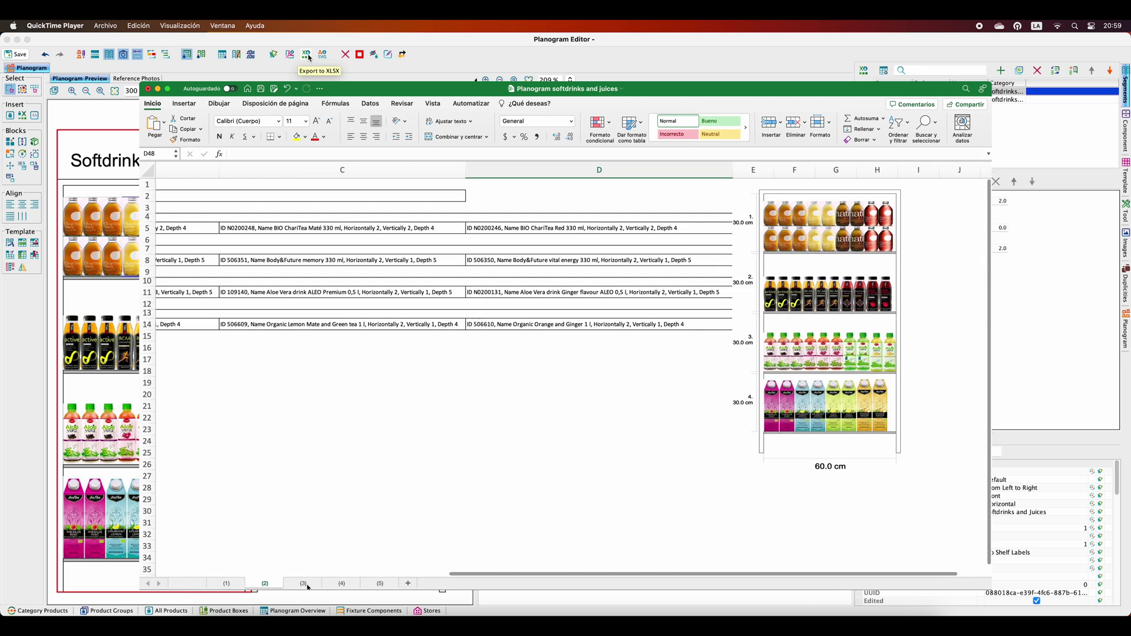
pyautogui.click(342, 583)
pyautogui.click(380, 584)
pyautogui.hscroll(15, 386, 561)
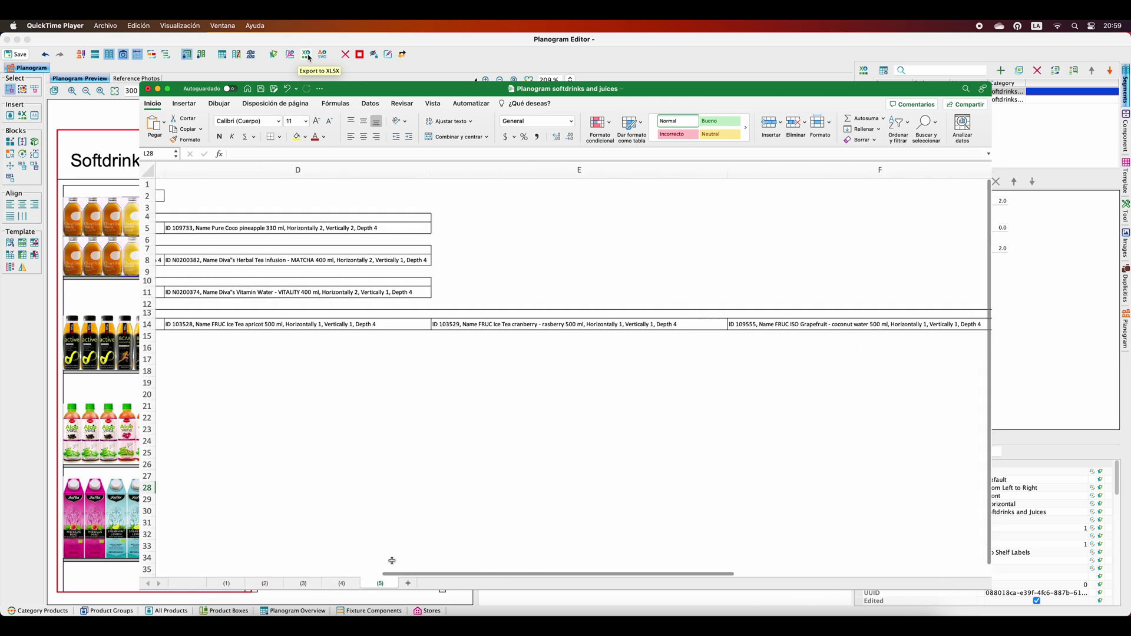
pyautogui.click(321, 55)
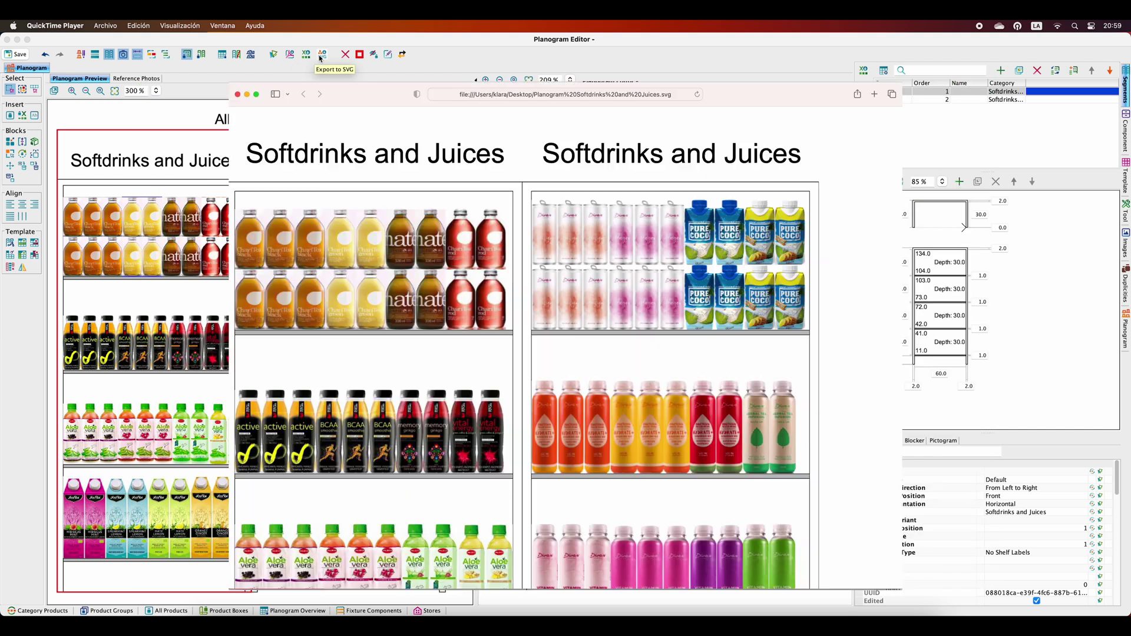